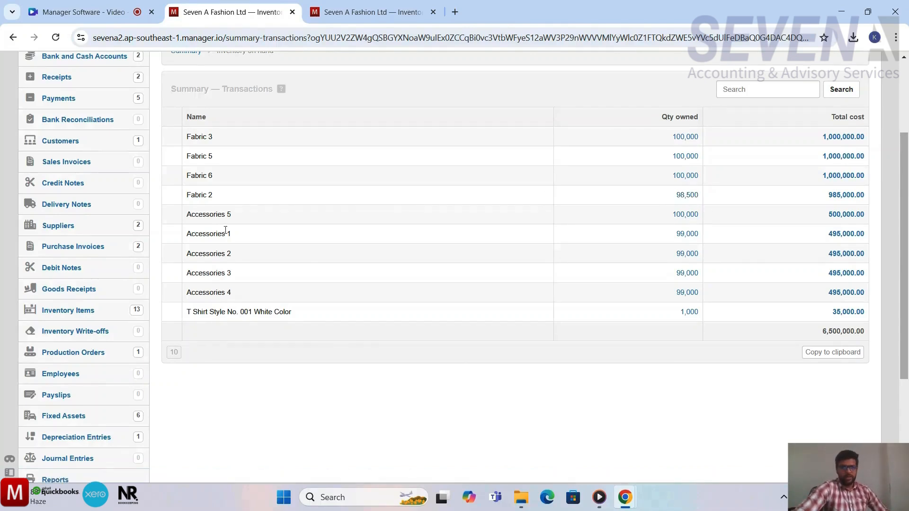
Step: Review the inventory on hand breakdown and open the Direct Labor expense transactions
{"action": "scroll", "coordinate": [509, 287], "scroll_direction": "down", "scroll_amount": 1}
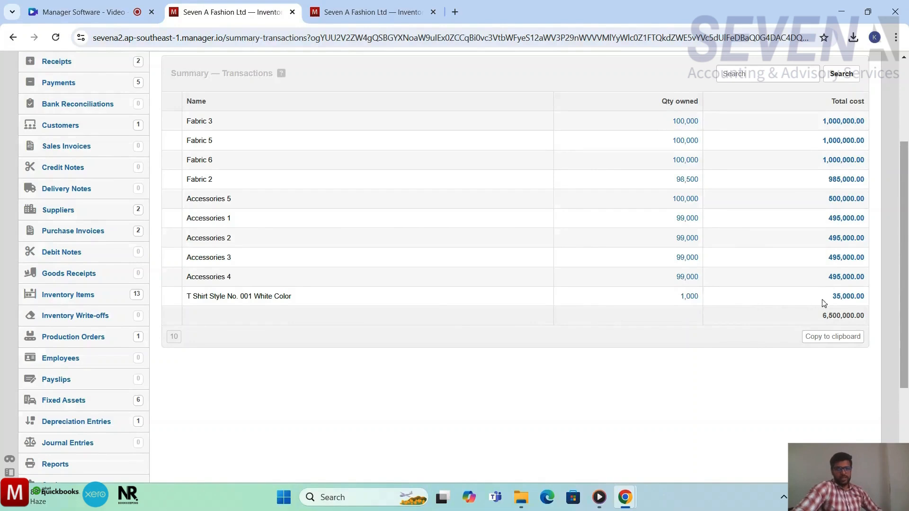
{"action": "left_click", "coordinate": [854, 297]}
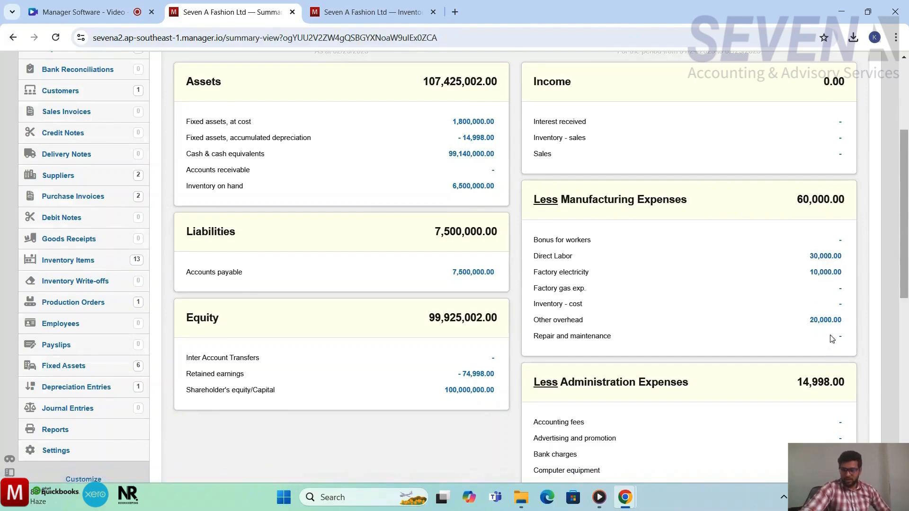
{"action": "left_click", "coordinate": [825, 256]}
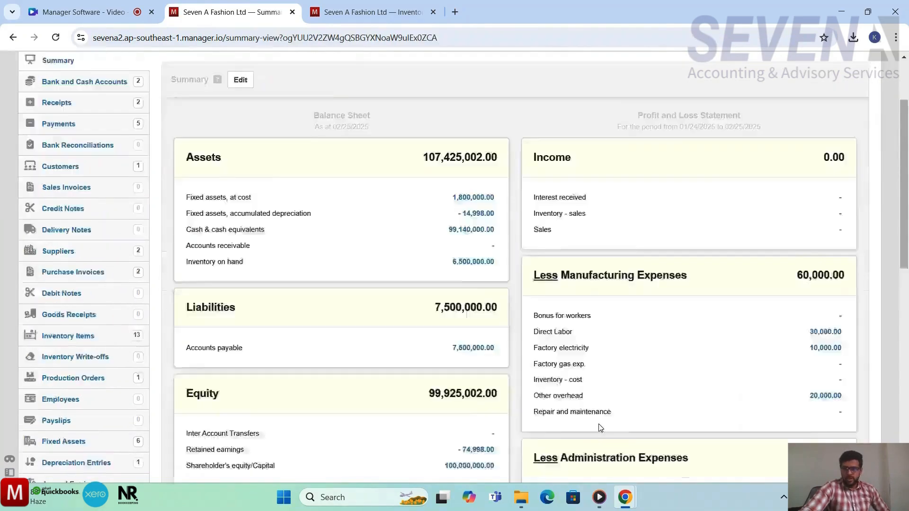
Step: Open the T Shirt Style No. 001 White Color production order for editing
{"action": "scroll", "coordinate": [600, 428], "scroll_direction": "down", "scroll_amount": 1}
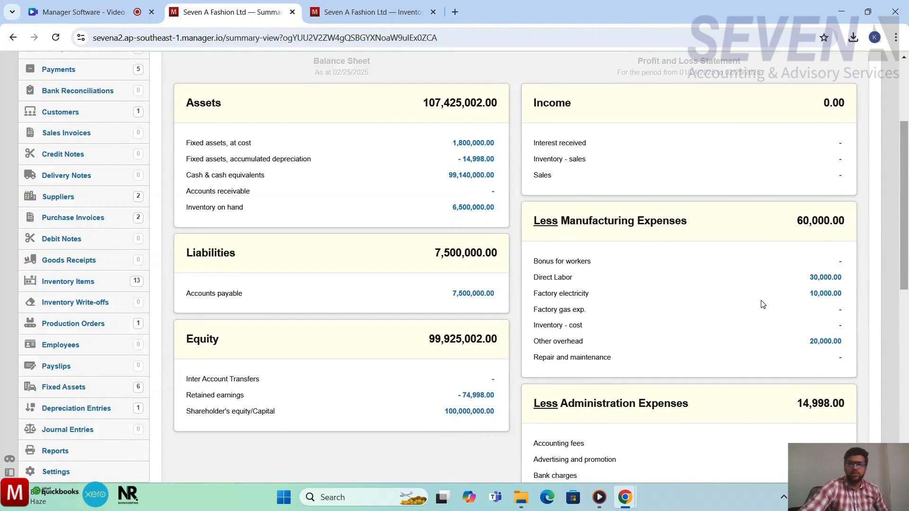
{"action": "scroll", "coordinate": [762, 303], "scroll_direction": "up", "scroll_amount": 1}
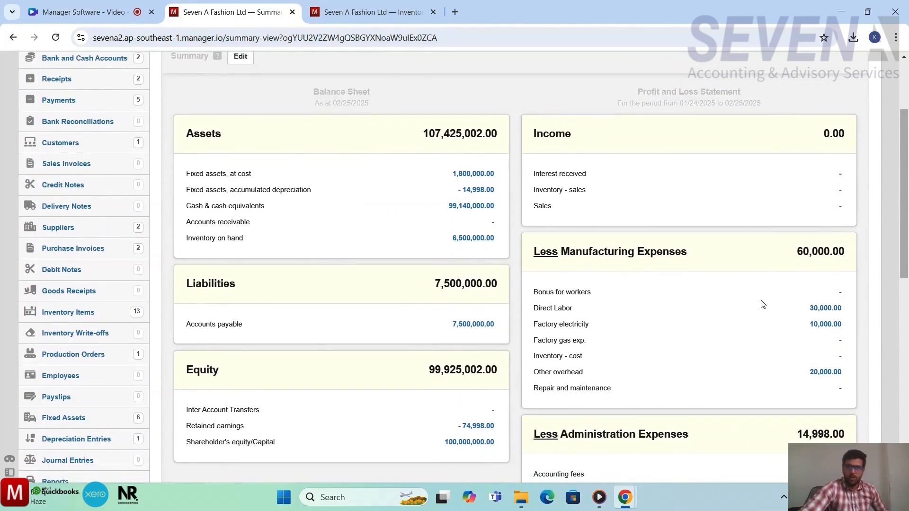
{"action": "scroll", "coordinate": [762, 304], "scroll_direction": "down", "scroll_amount": 1}
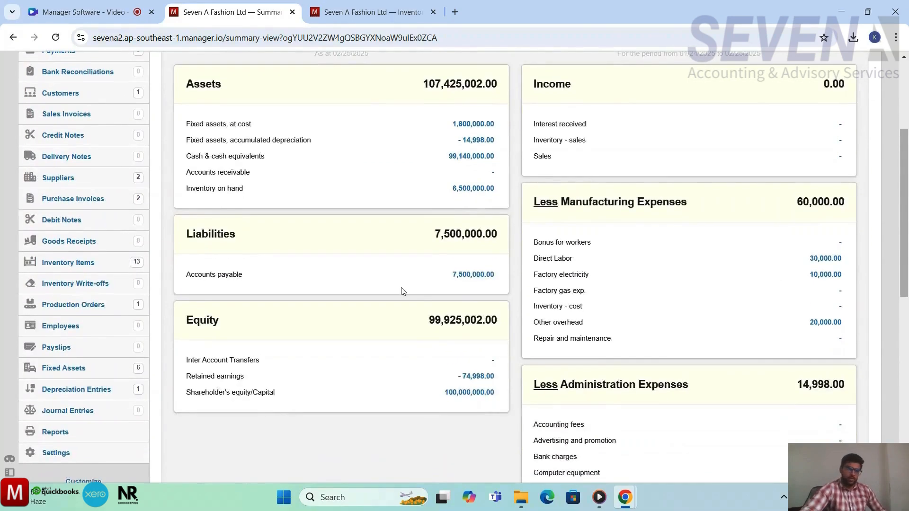
{"action": "scroll", "coordinate": [402, 289], "scroll_direction": "up", "scroll_amount": 2}
{"action": "scroll", "coordinate": [144, 281], "scroll_direction": "down", "scroll_amount": 1}
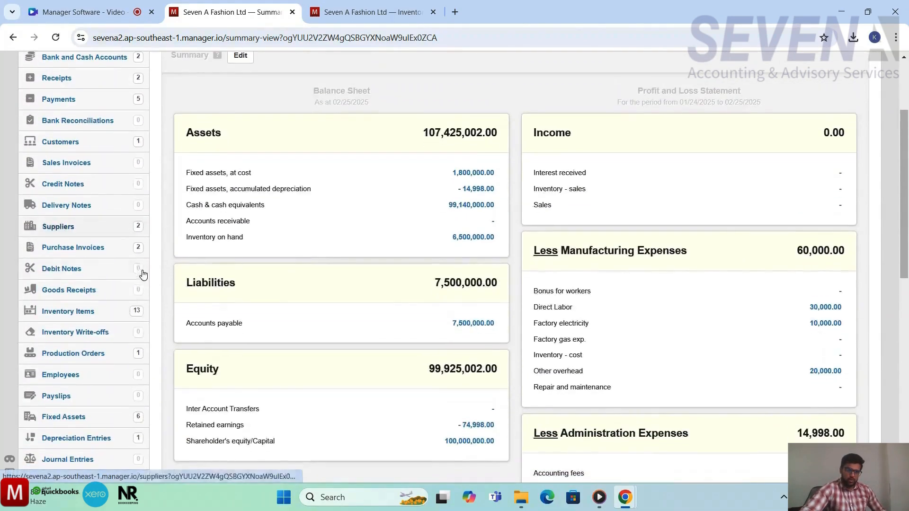
{"action": "left_click", "coordinate": [92, 352]}
{"action": "scroll", "coordinate": [319, 358], "scroll_direction": "down", "scroll_amount": 1}
{"action": "scroll", "coordinate": [319, 358], "scroll_direction": "up", "scroll_amount": 1}
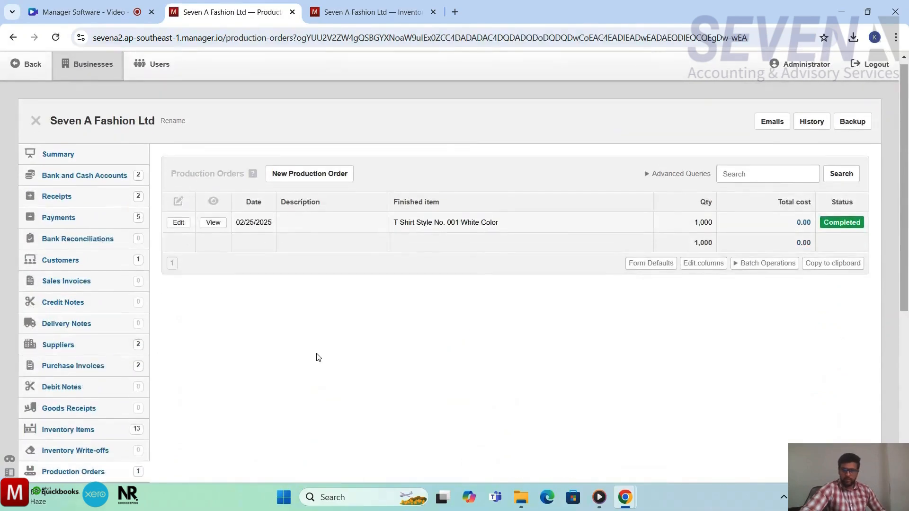
{"action": "left_click", "coordinate": [179, 222]}
Step: Enable adding non-inventory cost into production and add a Direct Labor line of 30000
{"action": "scroll", "coordinate": [534, 396], "scroll_direction": "down", "scroll_amount": 5}
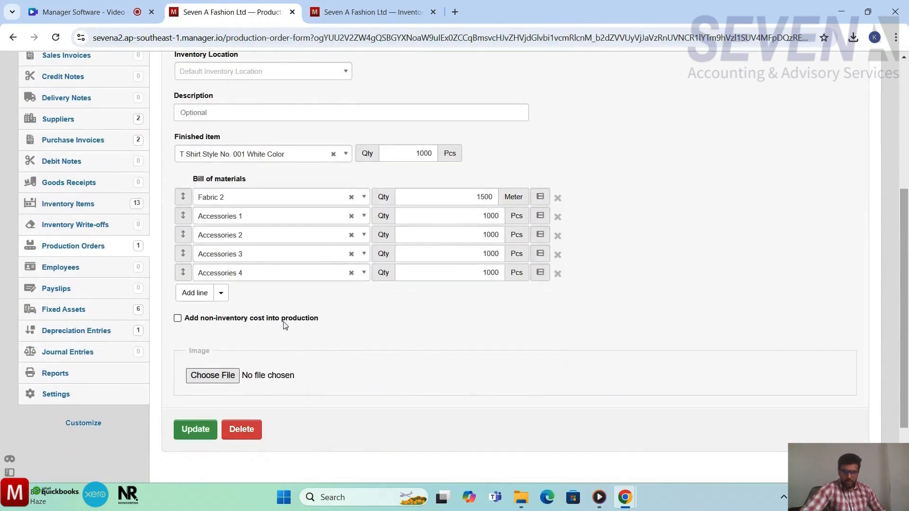
{"action": "left_click", "coordinate": [178, 320]}
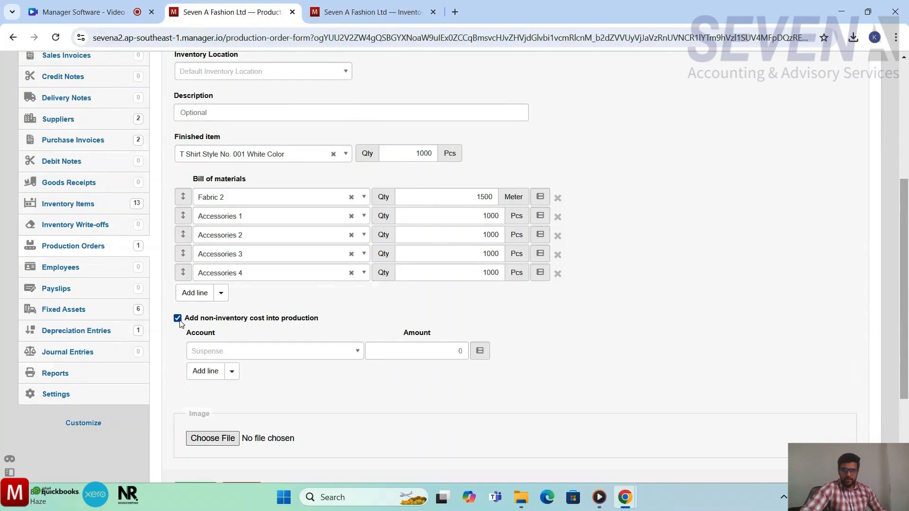
{"action": "scroll", "coordinate": [393, 418], "scroll_direction": "down", "scroll_amount": 1}
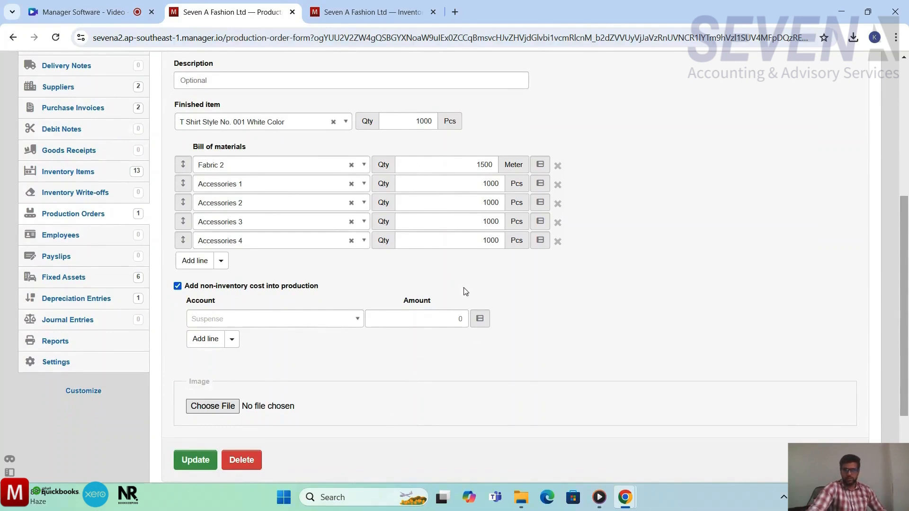
{"action": "scroll", "coordinate": [446, 270], "scroll_direction": "down", "scroll_amount": 1}
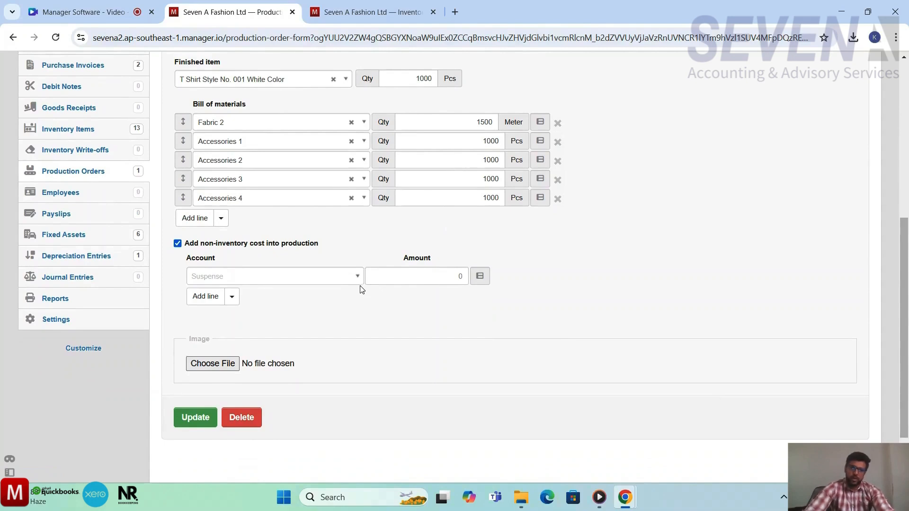
{"action": "left_click", "coordinate": [359, 283]}
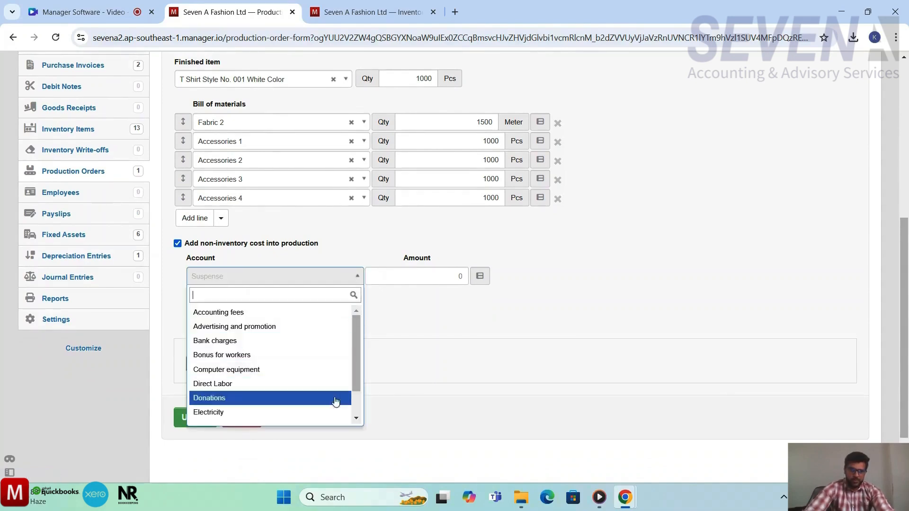
{"action": "left_click", "coordinate": [288, 383]}
{"action": "left_click", "coordinate": [415, 281]}
{"action": "type", "text": "300"}
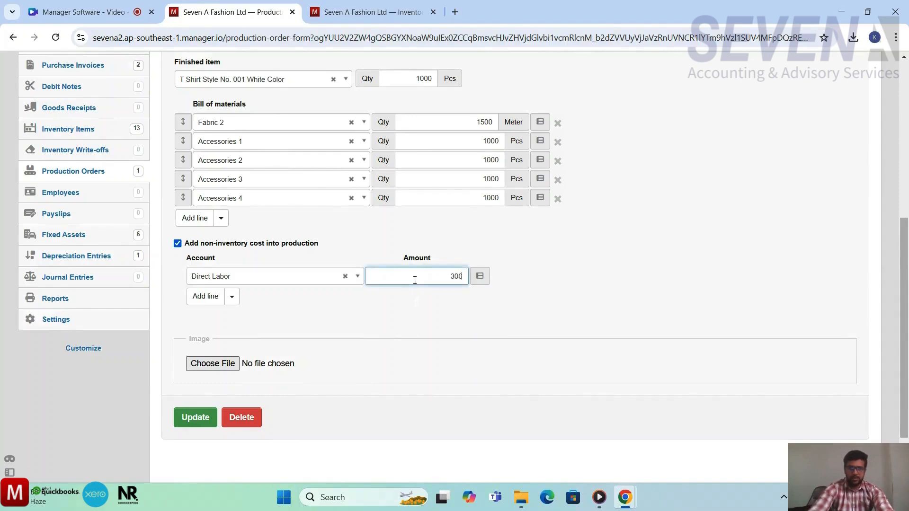
{"action": "type", "text": "00"}
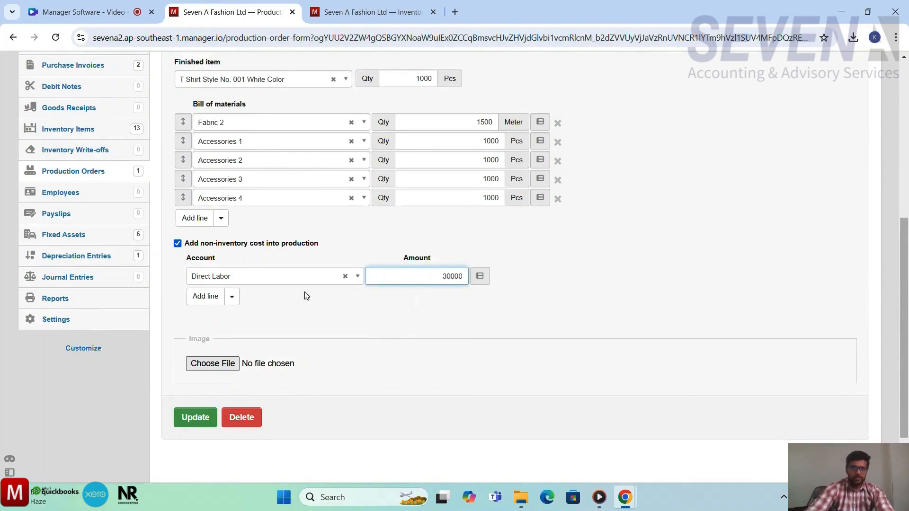
Step: Add a Factory electricity cost line with an amount of 10000
{"action": "left_click", "coordinate": [209, 297]}
{"action": "left_click", "coordinate": [279, 293]}
{"action": "type", "text": "elc"}
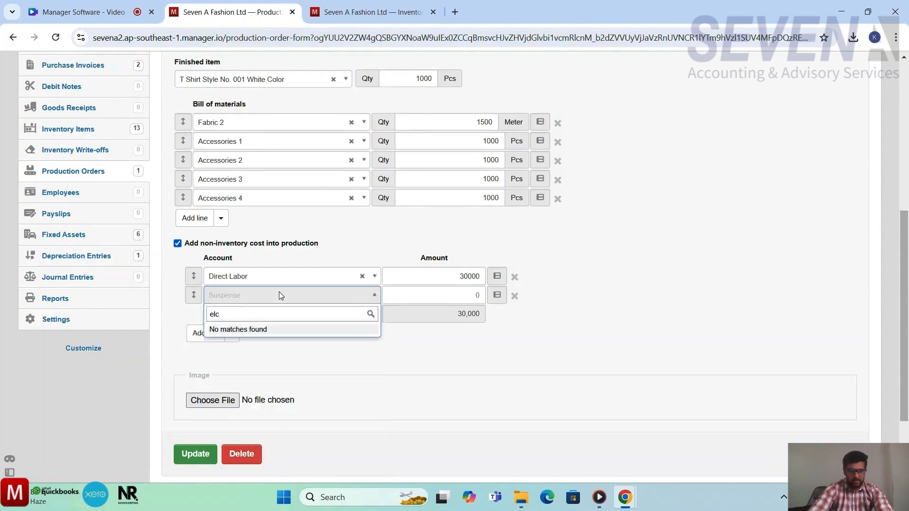
{"action": "key", "text": "BackSpace"}
{"action": "type", "text": "ec"}
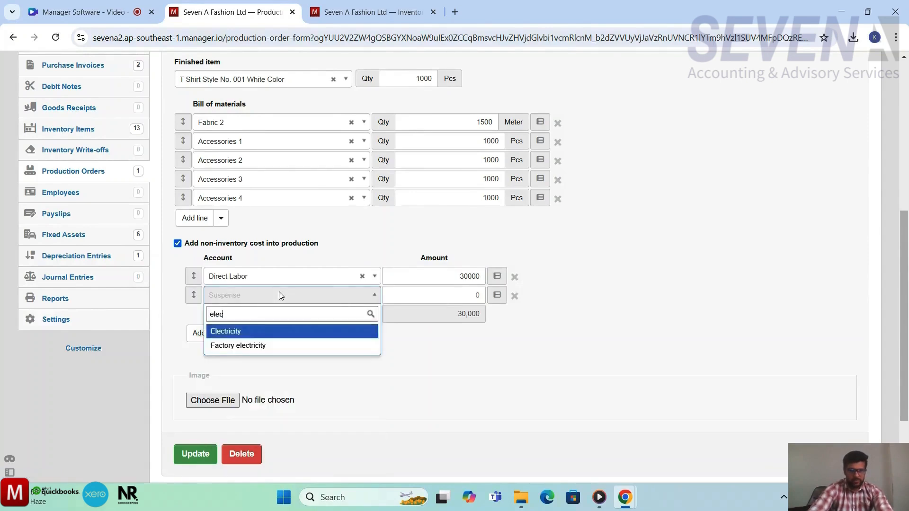
{"action": "left_click", "coordinate": [249, 346]}
{"action": "left_click", "coordinate": [406, 294]}
{"action": "type", "text": "10000"}
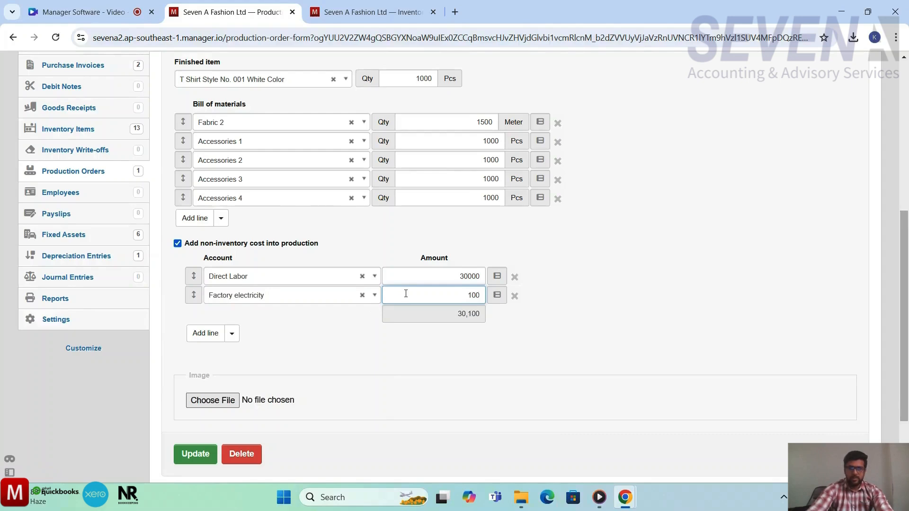
Step: Add an Other overhead cost line of 20000 and update the production order
{"action": "left_click", "coordinate": [210, 333]}
{"action": "left_click", "coordinate": [290, 314]}
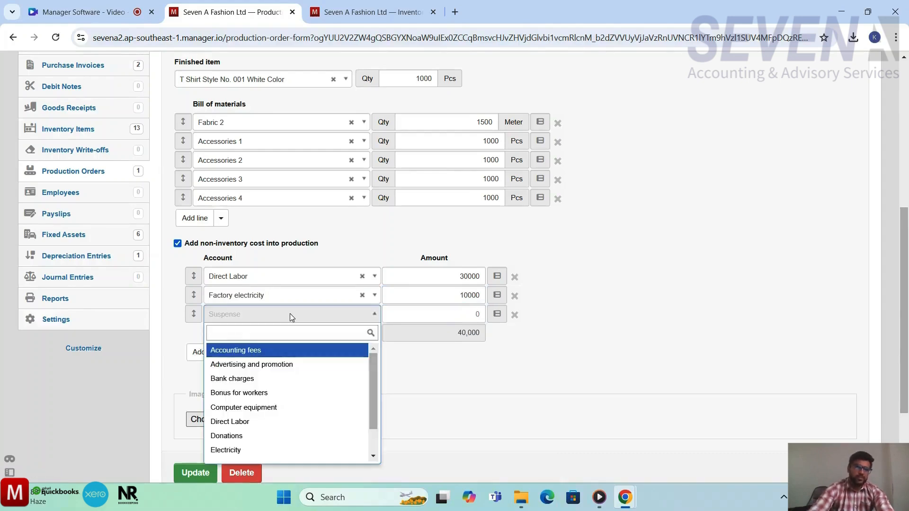
{"action": "type", "text": "other"}
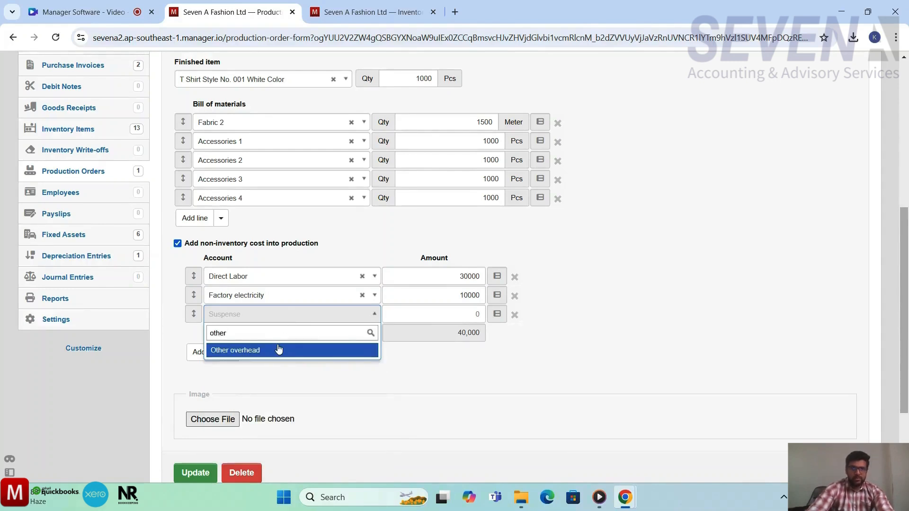
{"action": "left_click", "coordinate": [315, 351]}
{"action": "left_click", "coordinate": [421, 317]}
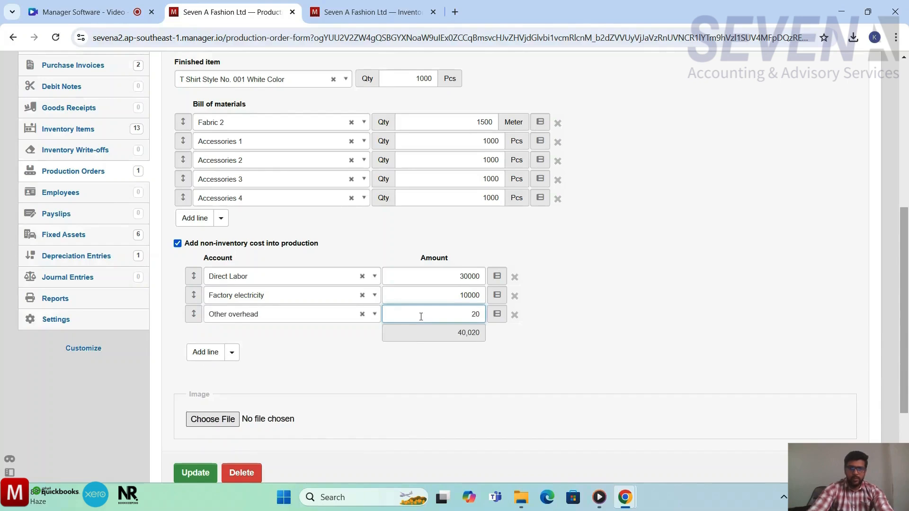
{"action": "type", "text": "20000"}
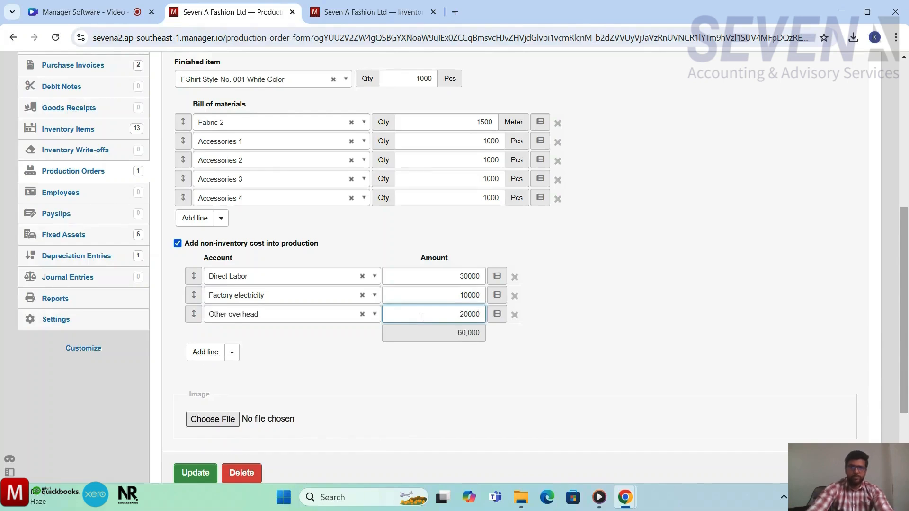
{"action": "left_click", "coordinate": [467, 355]}
{"action": "scroll", "coordinate": [466, 355], "scroll_direction": "down", "scroll_amount": 2}
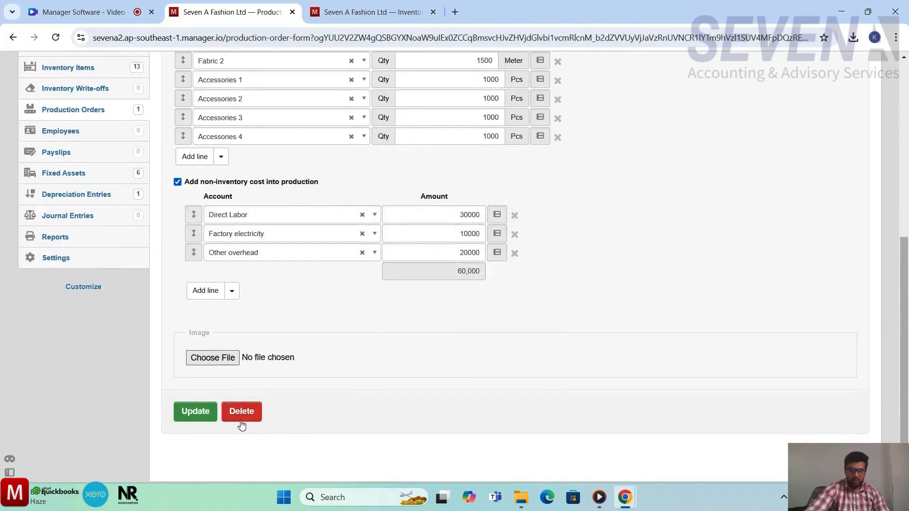
{"action": "left_click", "coordinate": [204, 422]}
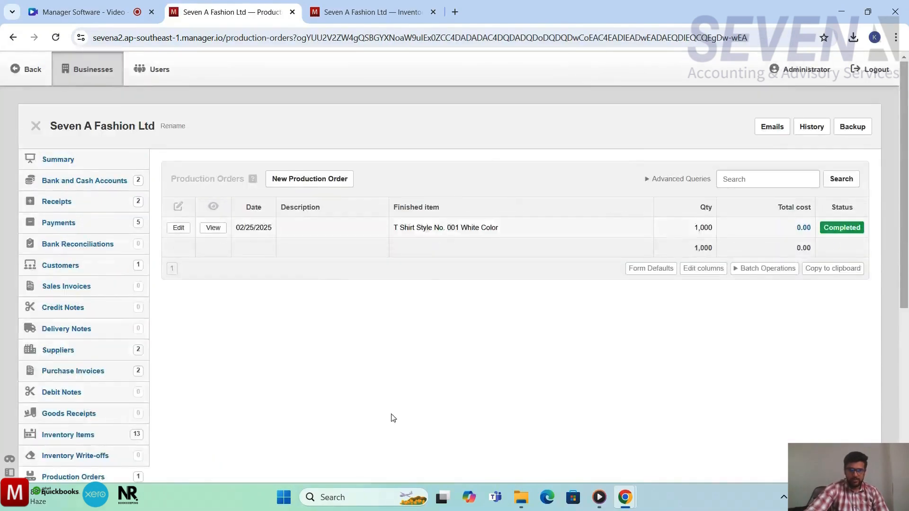
Step: View the production order and examine its material and non-inventory cost amounts and total
{"action": "left_click", "coordinate": [213, 227]}
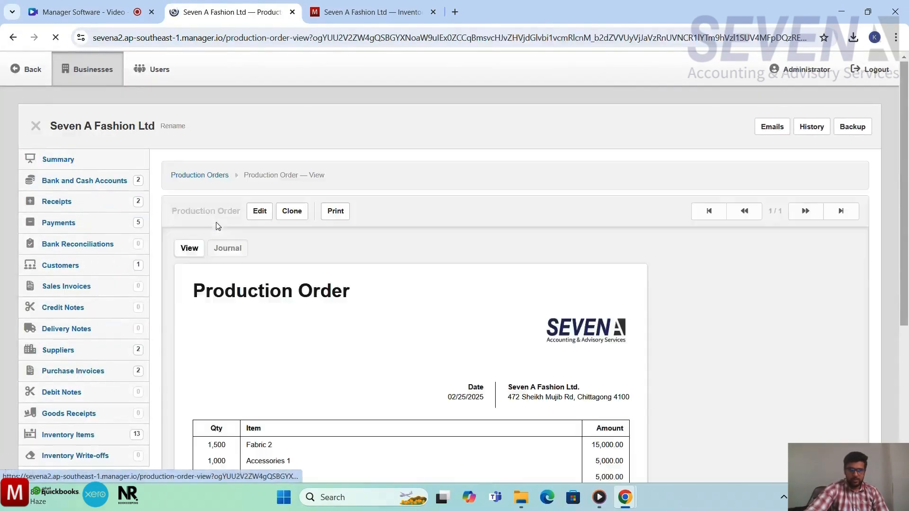
{"action": "scroll", "coordinate": [485, 334], "scroll_direction": "down", "scroll_amount": 2}
{"action": "left_click", "coordinate": [486, 334]}
{"action": "scroll", "coordinate": [629, 421], "scroll_direction": "down", "scroll_amount": 3}
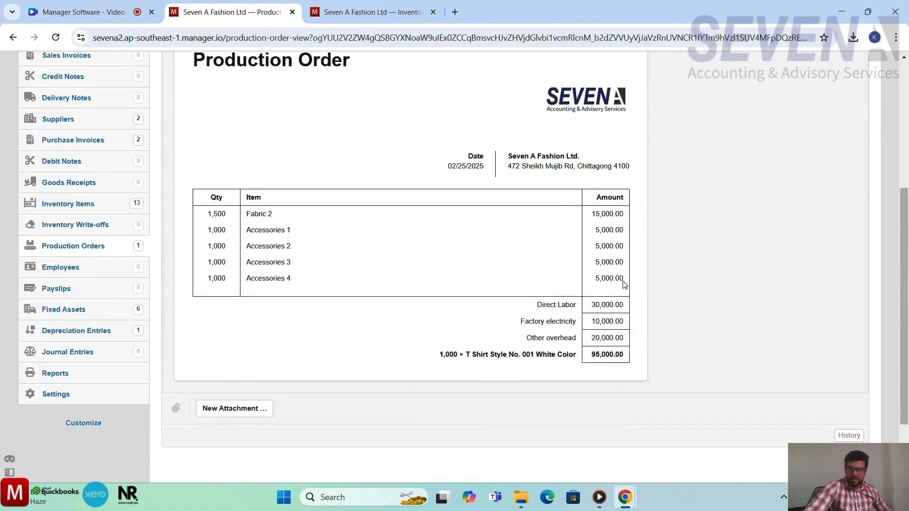
{"action": "left_click_drag", "start_coordinate": [624, 280], "coordinate": [597, 213]}
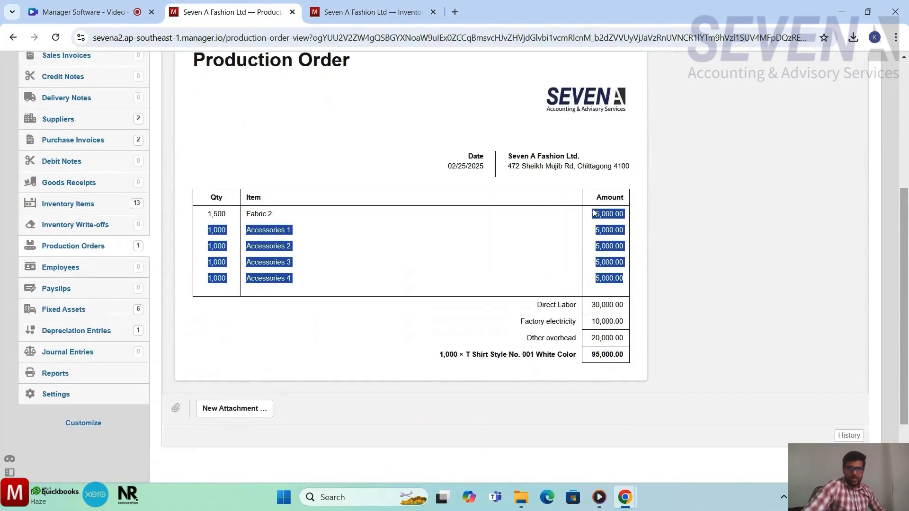
{"action": "left_click_drag", "start_coordinate": [623, 338], "coordinate": [580, 307]}
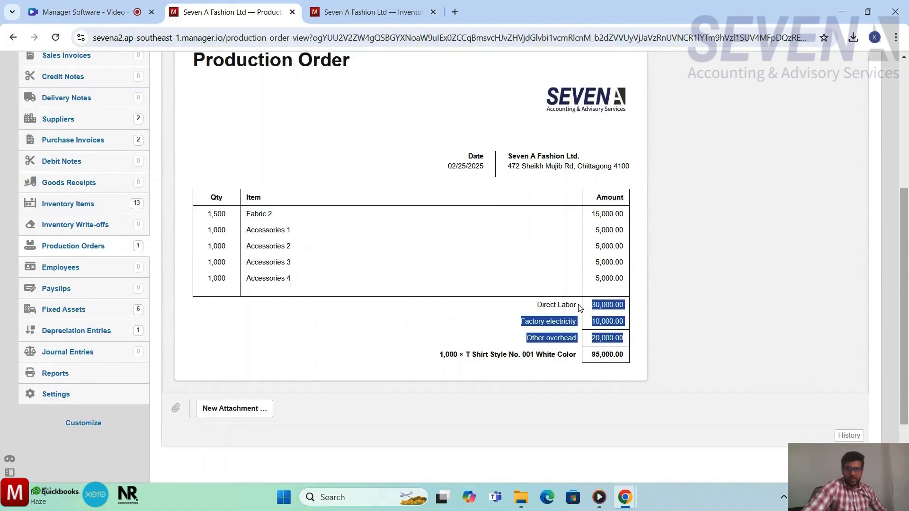
{"action": "left_click", "coordinate": [432, 156]}
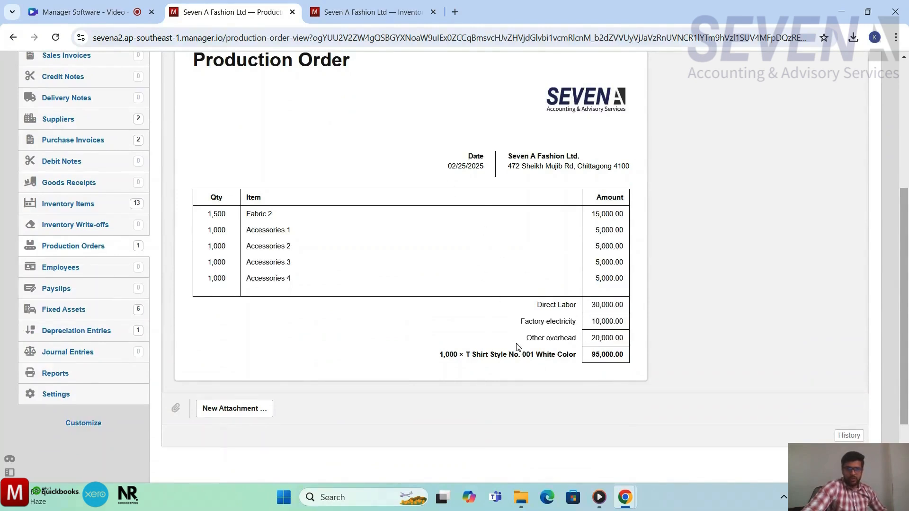
{"action": "scroll", "coordinate": [485, 292], "scroll_direction": "down", "scroll_amount": 1}
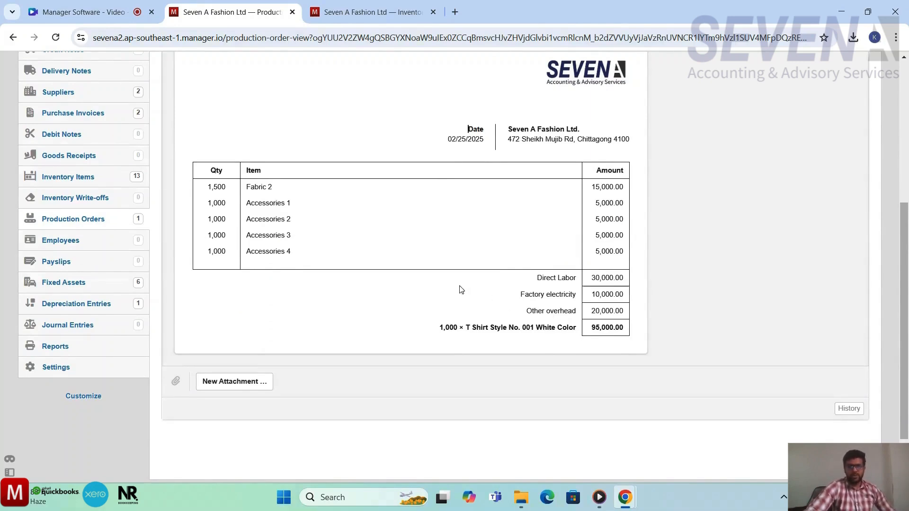
{"action": "scroll", "coordinate": [398, 286], "scroll_direction": "up", "scroll_amount": 2}
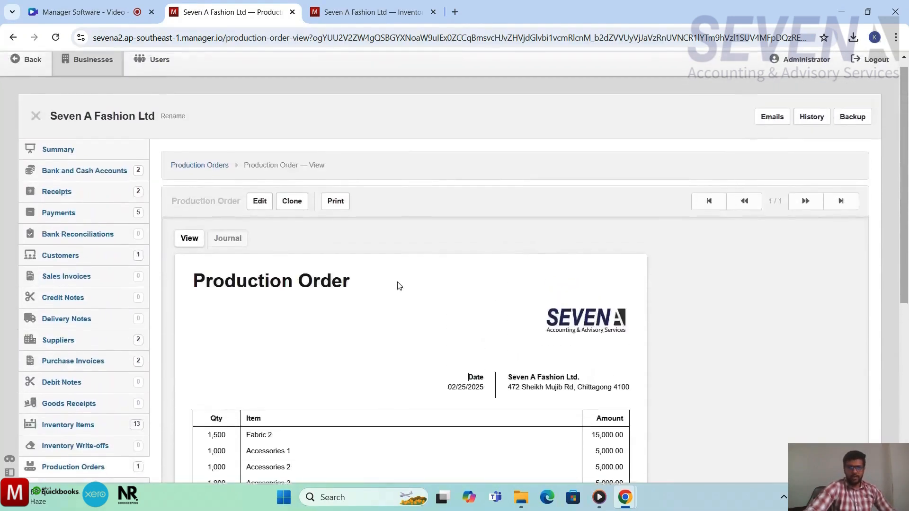
Step: Open the Summary and review the balance sheet and manufacturing expenses
{"action": "left_click", "coordinate": [80, 156]}
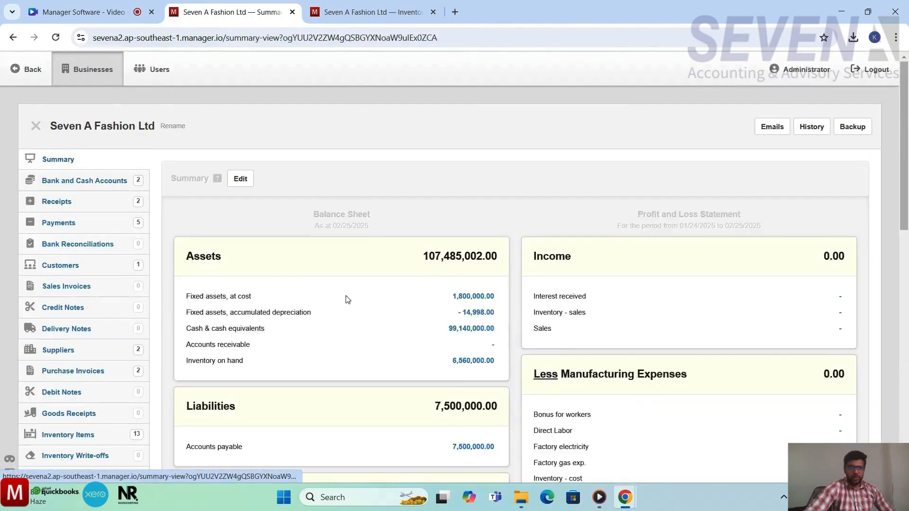
{"action": "scroll", "coordinate": [345, 298], "scroll_direction": "down", "scroll_amount": 5}
{"action": "scroll", "coordinate": [348, 299], "scroll_direction": "down", "scroll_amount": 3}
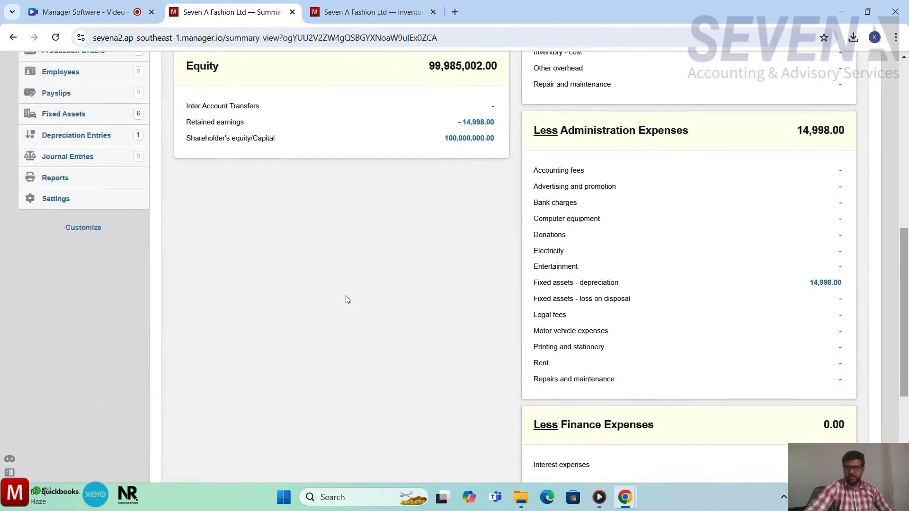
{"action": "scroll", "coordinate": [814, 265], "scroll_direction": "up", "scroll_amount": 4}
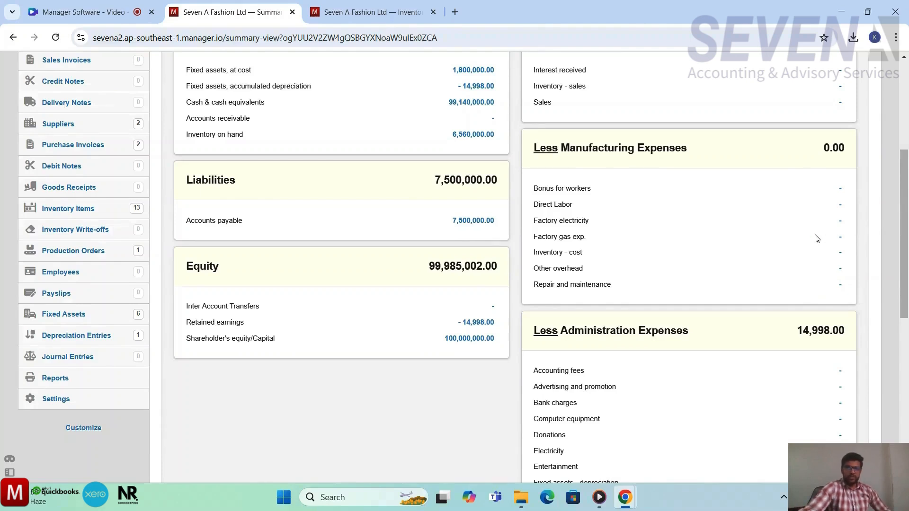
{"action": "scroll", "coordinate": [817, 238], "scroll_direction": "up", "scroll_amount": 3}
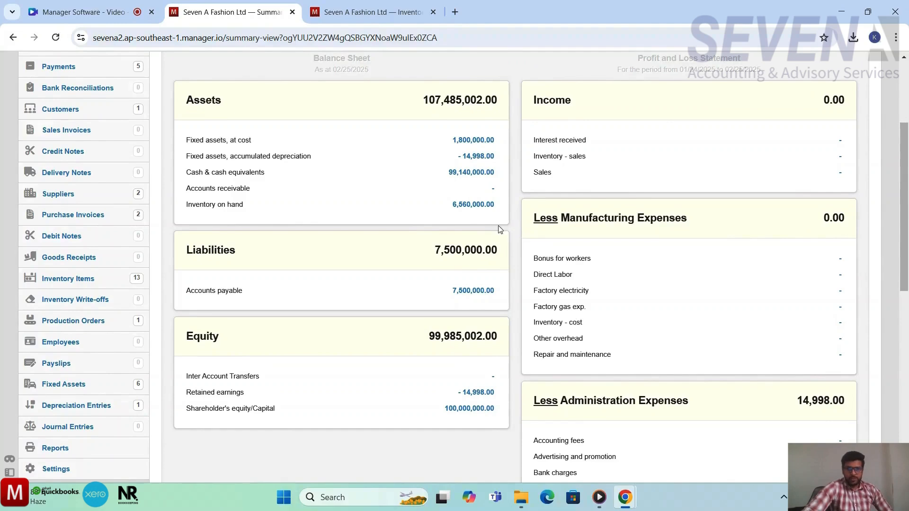
Step: Open the Inventory on hand breakdown and review the quantity and total cost of each item
{"action": "left_click", "coordinate": [473, 205]}
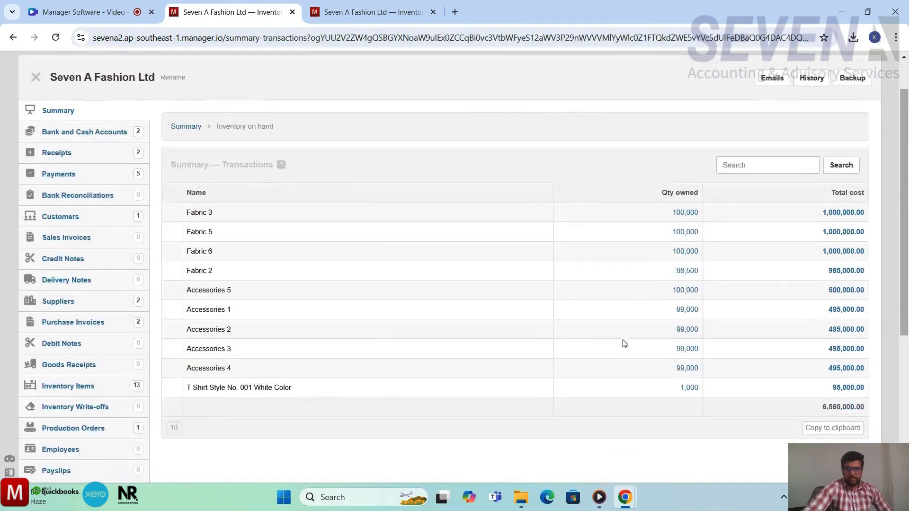
{"action": "scroll", "coordinate": [624, 343], "scroll_direction": "down", "scroll_amount": 1}
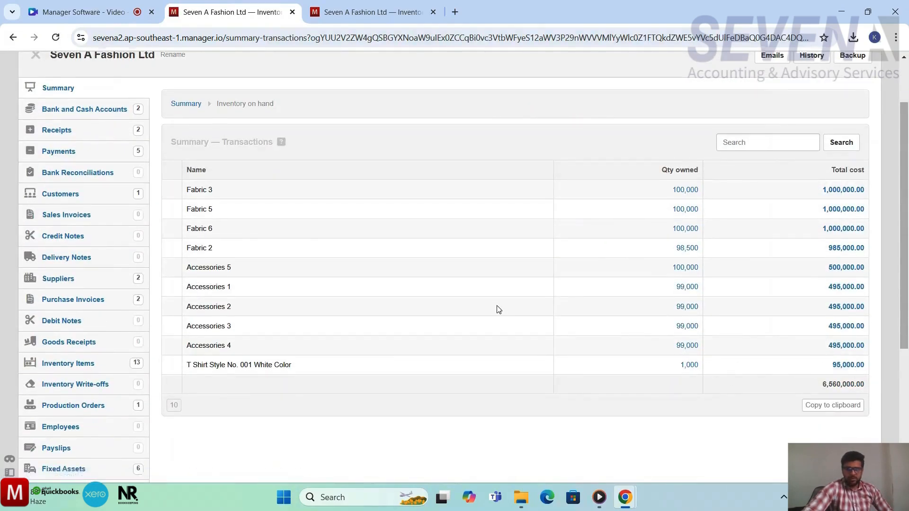
{"action": "scroll", "coordinate": [498, 309], "scroll_direction": "up", "scroll_amount": 1}
{"action": "scroll", "coordinate": [498, 309], "scroll_direction": "down", "scroll_amount": 2}
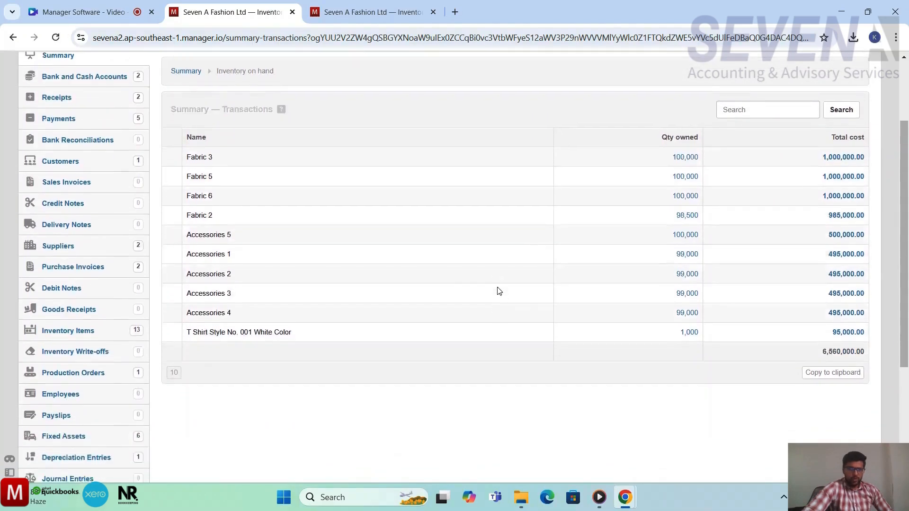
{"action": "scroll", "coordinate": [498, 290], "scroll_direction": "down", "scroll_amount": 2}
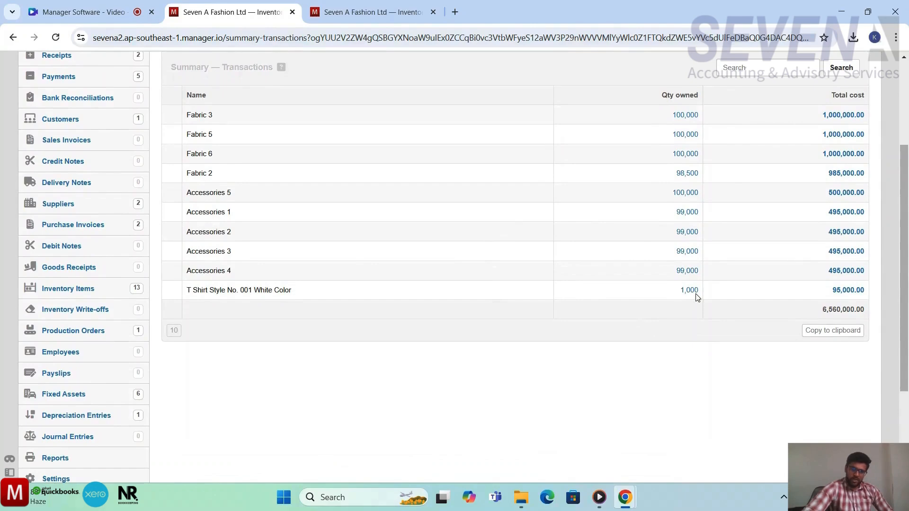
{"action": "scroll", "coordinate": [436, 306], "scroll_direction": "down", "scroll_amount": 3}
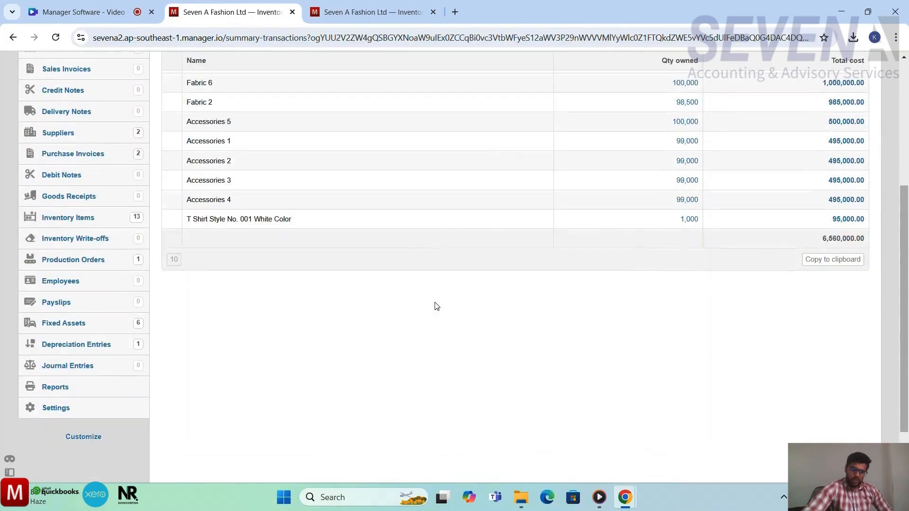
Step: Create a new Inventory Costing Calculation Worksheet report with description "hhjj" using the Weighted average cost valuation method
{"action": "left_click", "coordinate": [70, 400]}
{"action": "scroll", "coordinate": [469, 408], "scroll_direction": "down", "scroll_amount": 5}
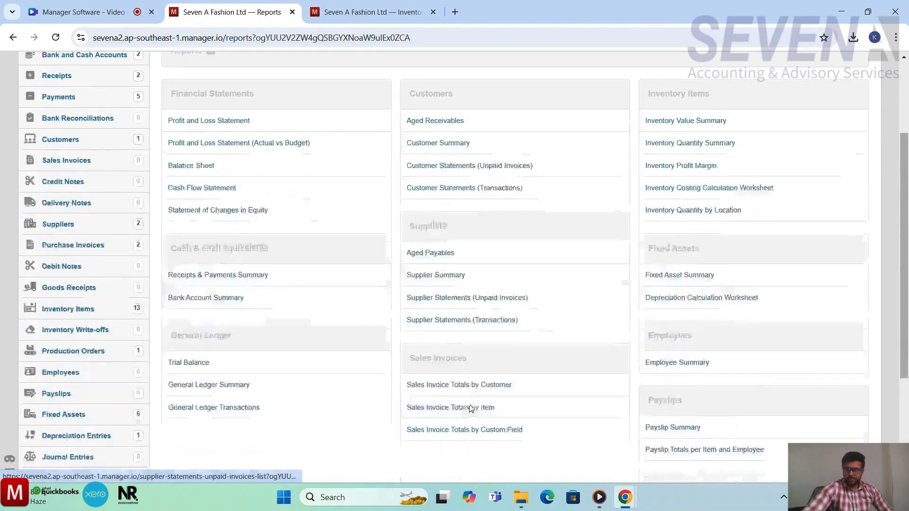
{"action": "scroll", "coordinate": [470, 408], "scroll_direction": "down", "scroll_amount": 2}
{"action": "scroll", "coordinate": [469, 408], "scroll_direction": "up", "scroll_amount": 5}
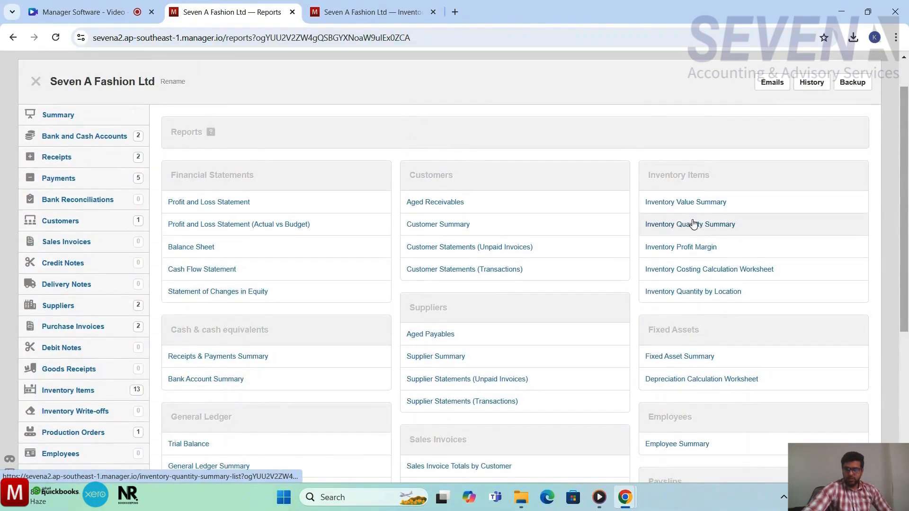
{"action": "left_click", "coordinate": [698, 270]}
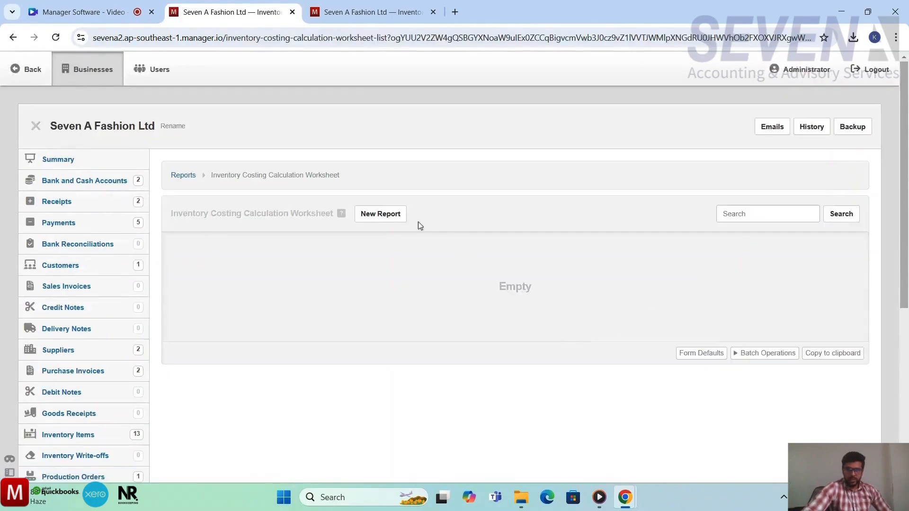
{"action": "left_click", "coordinate": [388, 214]}
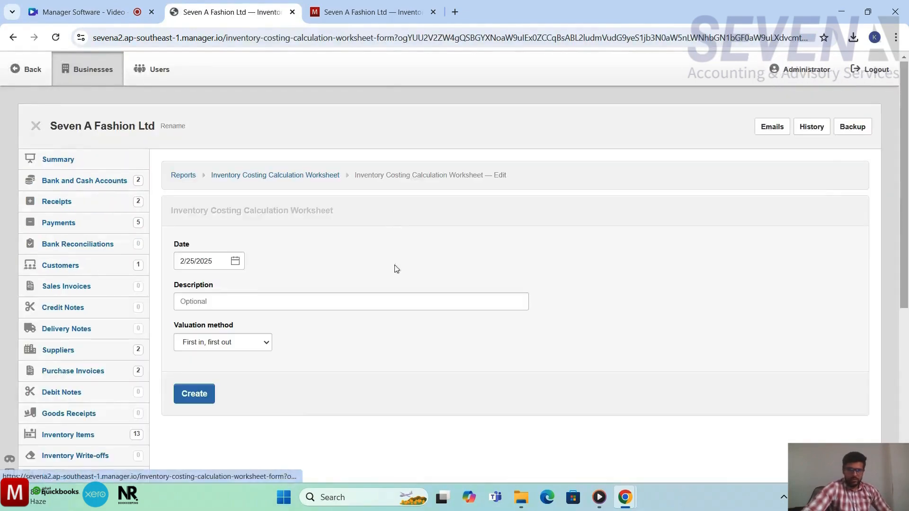
{"action": "left_click", "coordinate": [243, 300]}
{"action": "type", "text": "hhjjj"}
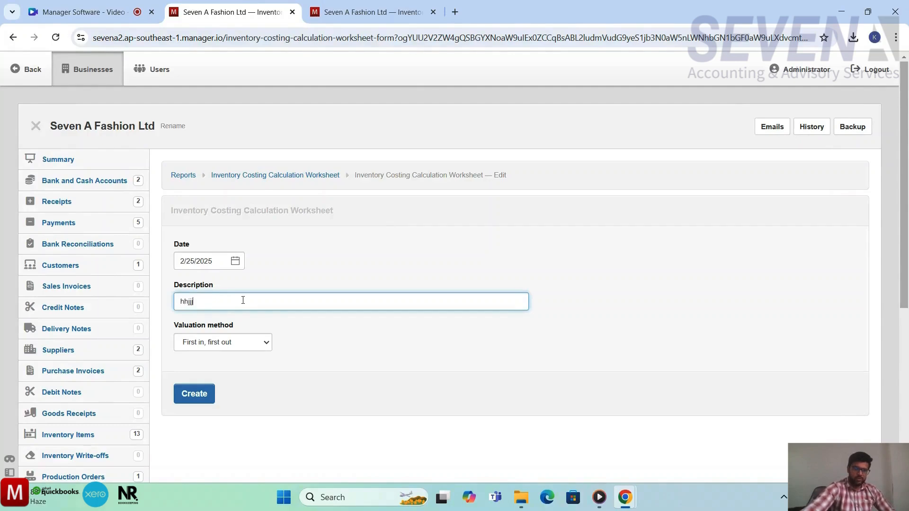
{"action": "left_click", "coordinate": [228, 342]}
{"action": "left_click", "coordinate": [225, 373]}
{"action": "left_click", "coordinate": [200, 396]}
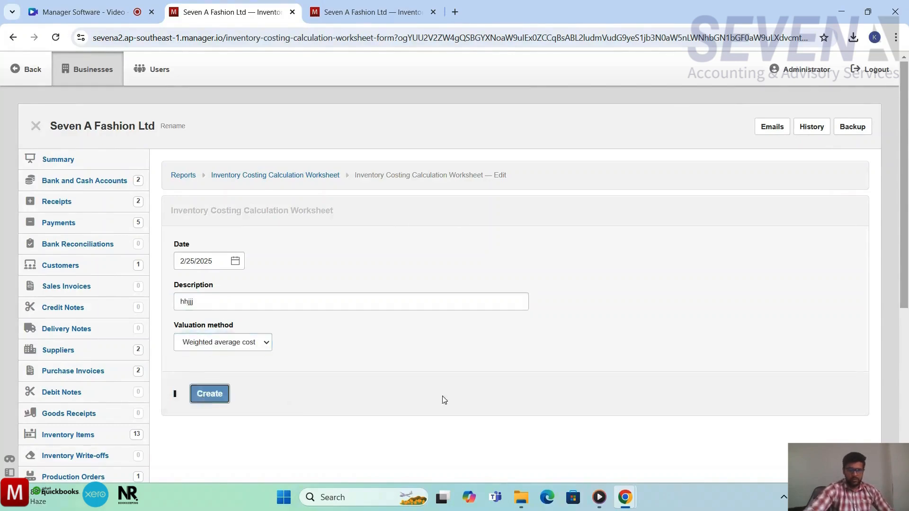
Step: Examine the worksheet's average cost for the T Shirt Style No. 001 White Color item
{"action": "scroll", "coordinate": [462, 396], "scroll_direction": "down", "scroll_amount": 2}
{"action": "scroll", "coordinate": [461, 396], "scroll_direction": "down", "scroll_amount": 2}
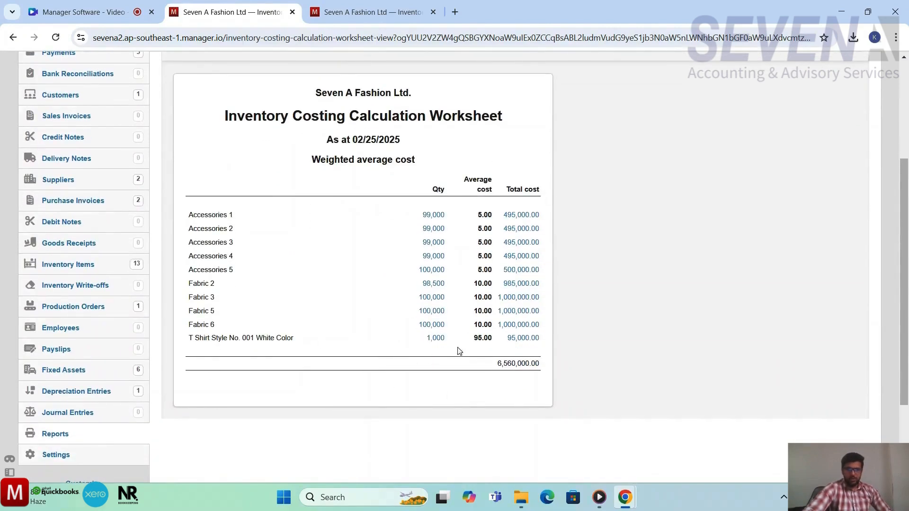
{"action": "left_click_drag", "start_coordinate": [486, 338], "coordinate": [467, 342]}
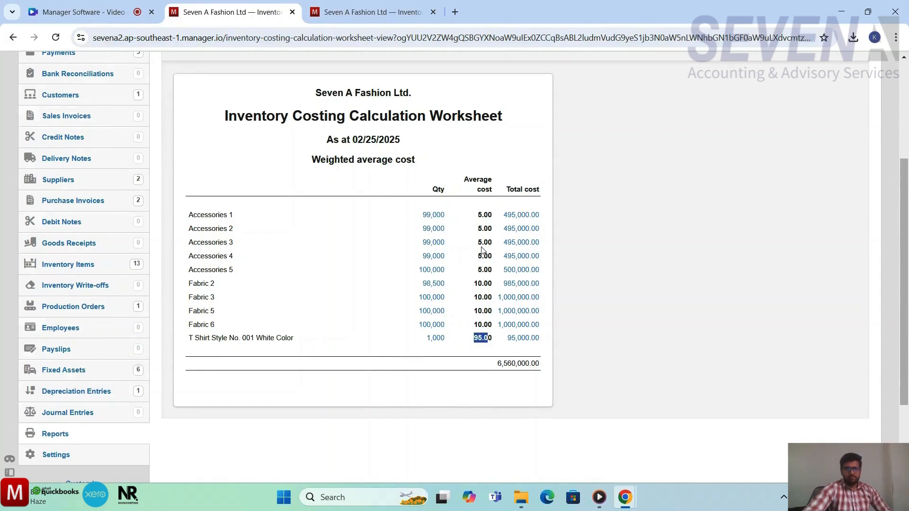
{"action": "left_click", "coordinate": [483, 379]}
{"action": "scroll", "coordinate": [204, 148], "scroll_direction": "up", "scroll_amount": 3}
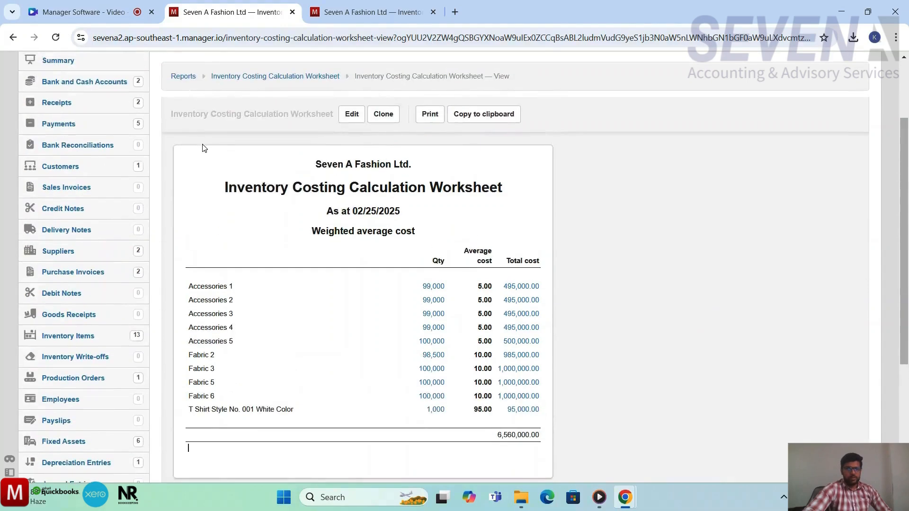
Step: Start a new sales invoice and select the customer
{"action": "left_click", "coordinate": [54, 61]}
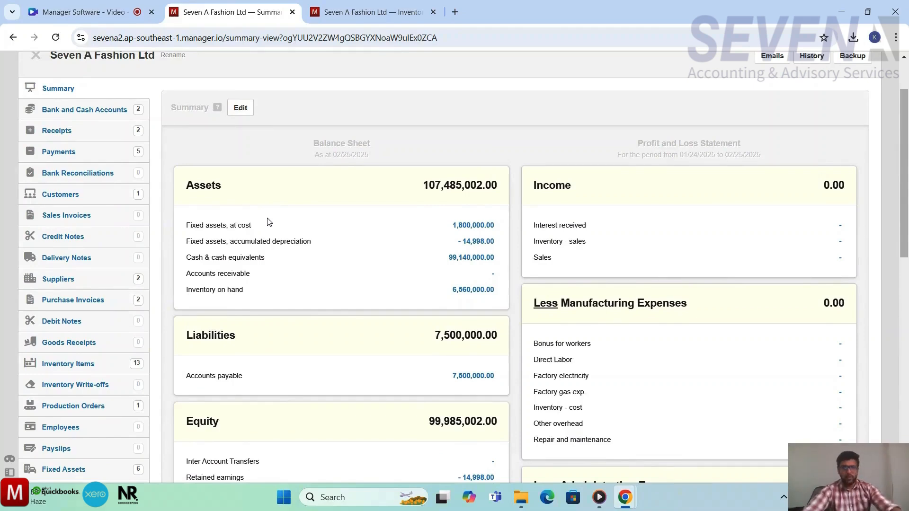
{"action": "scroll", "coordinate": [318, 269], "scroll_direction": "up", "scroll_amount": 1}
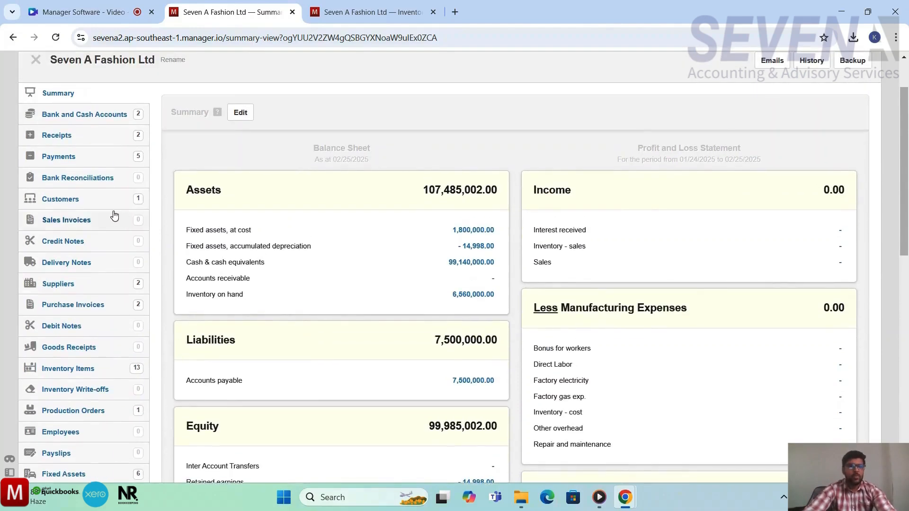
{"action": "scroll", "coordinate": [71, 227], "scroll_direction": "up", "scroll_amount": 1}
{"action": "left_click", "coordinate": [68, 266]}
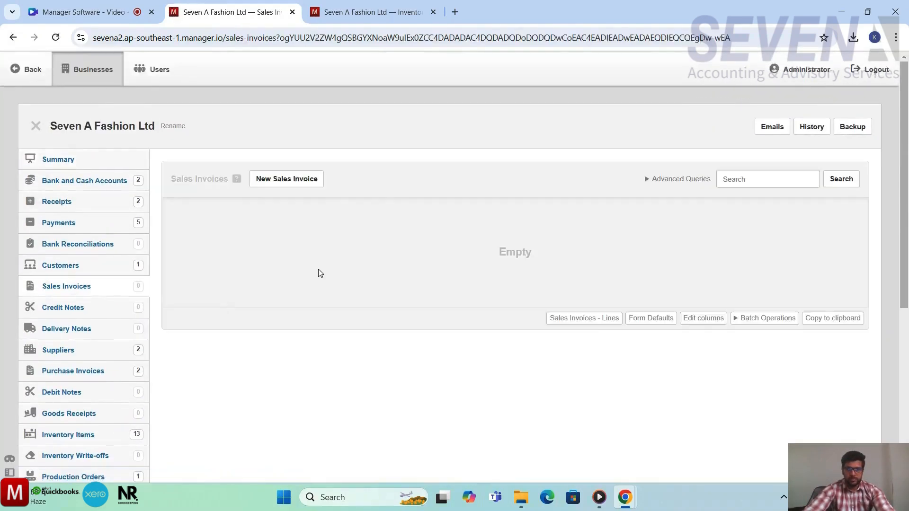
{"action": "left_click", "coordinate": [287, 186]}
{"action": "scroll", "coordinate": [356, 247], "scroll_direction": "down", "scroll_amount": 2}
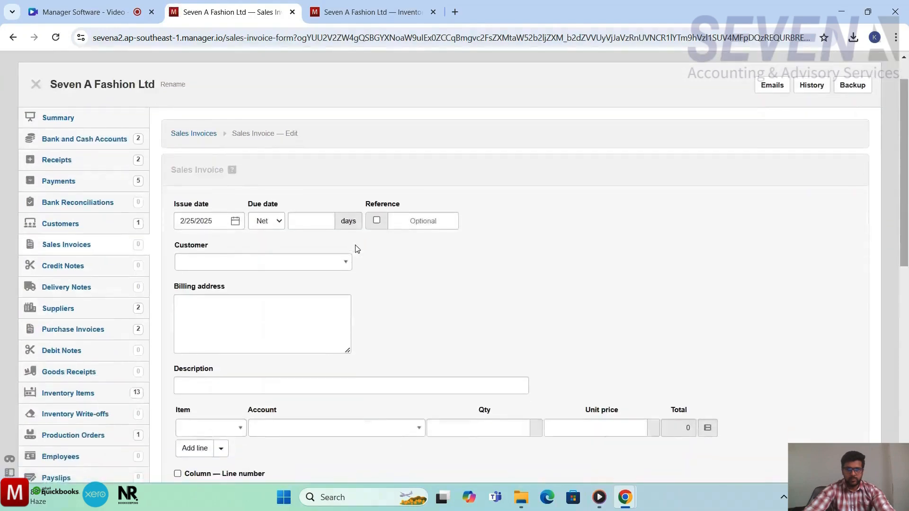
{"action": "scroll", "coordinate": [356, 248], "scroll_direction": "down", "scroll_amount": 1}
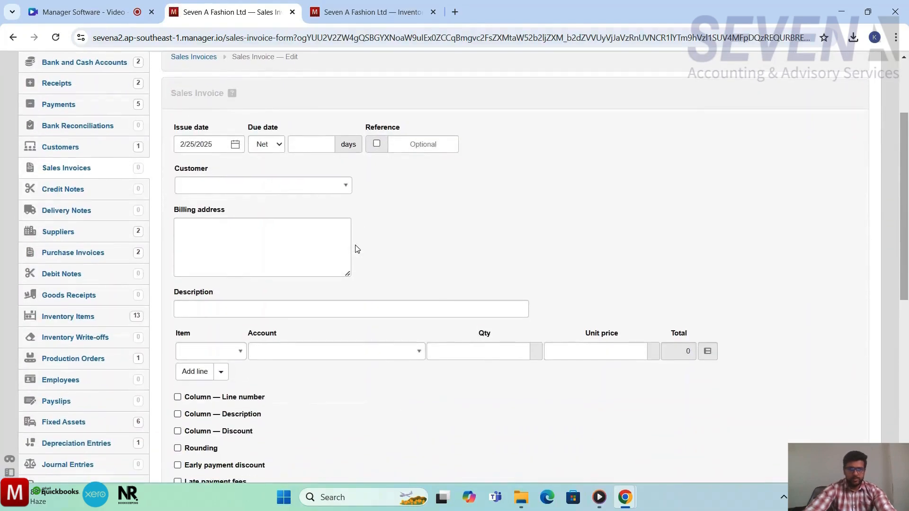
{"action": "left_click", "coordinate": [342, 191]}
{"action": "left_click", "coordinate": [282, 225]}
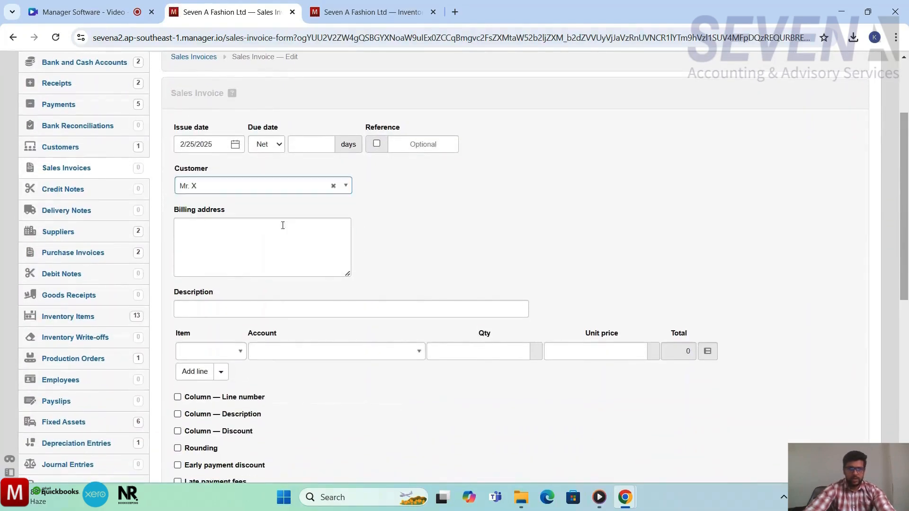
Step: Enter the invoice description "T shirt sold to customer"
{"action": "scroll", "coordinate": [455, 277], "scroll_direction": "down", "scroll_amount": 3}
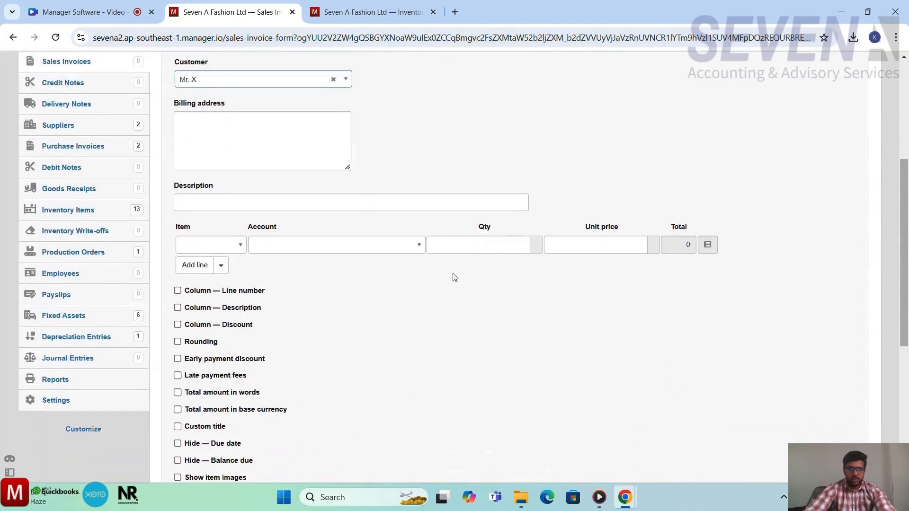
{"action": "left_click", "coordinate": [365, 204]}
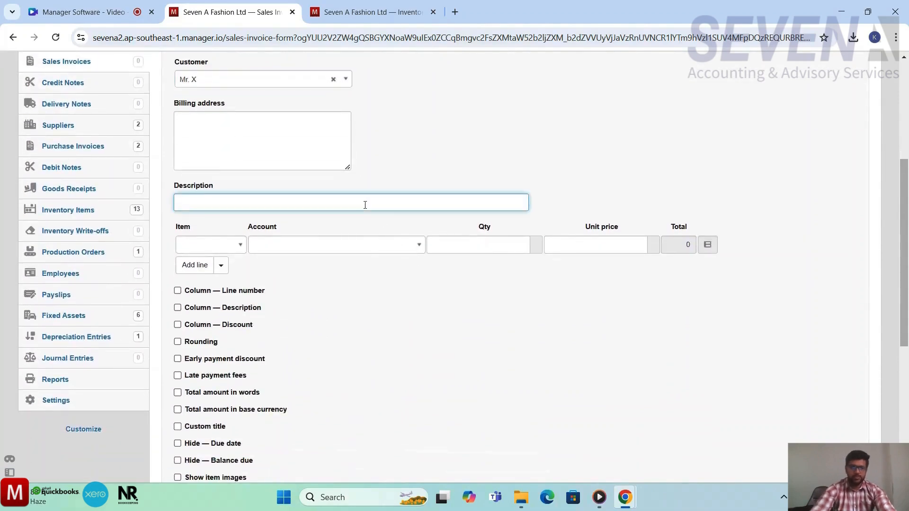
{"action": "type", "text": "Se"}
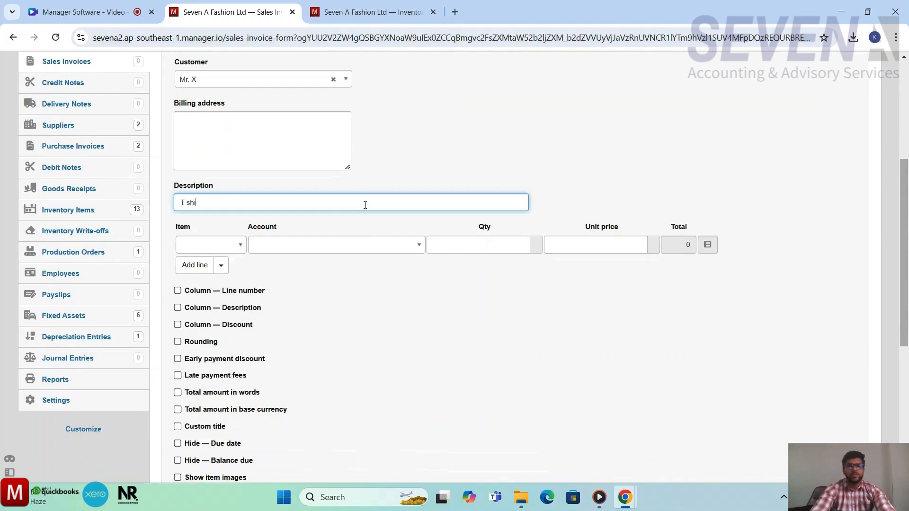
{"action": "type", "text": " sold to customer"}
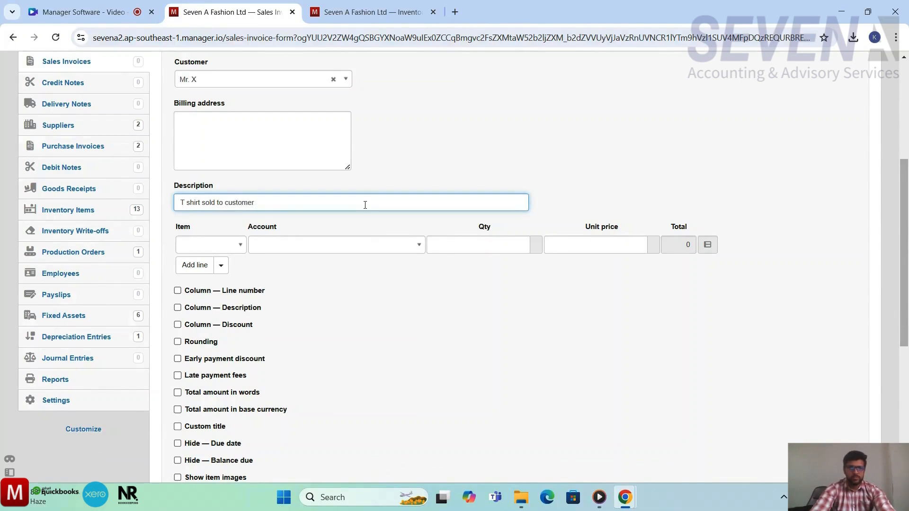
{"action": "left_click", "coordinate": [599, 209]}
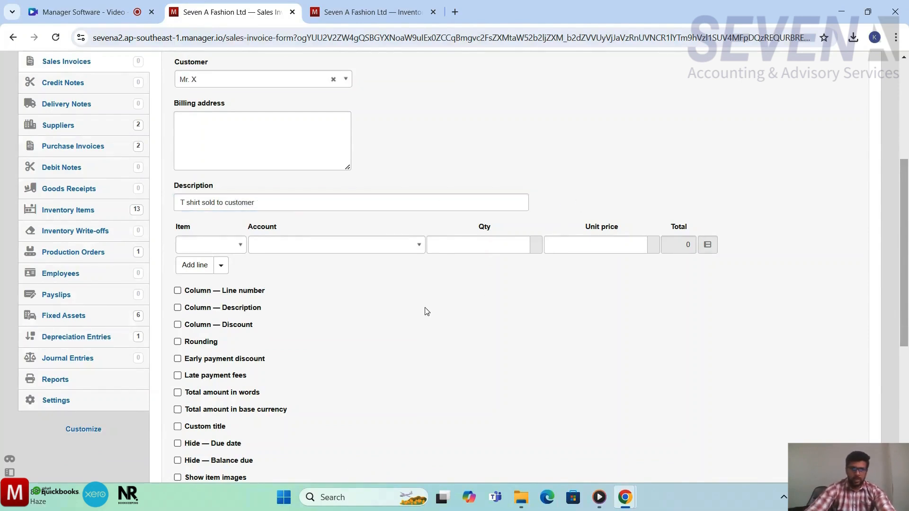
Step: Choose T Shirt Style No. 001 White Color as the invoice line item
{"action": "scroll", "coordinate": [426, 311], "scroll_direction": "down", "scroll_amount": 2}
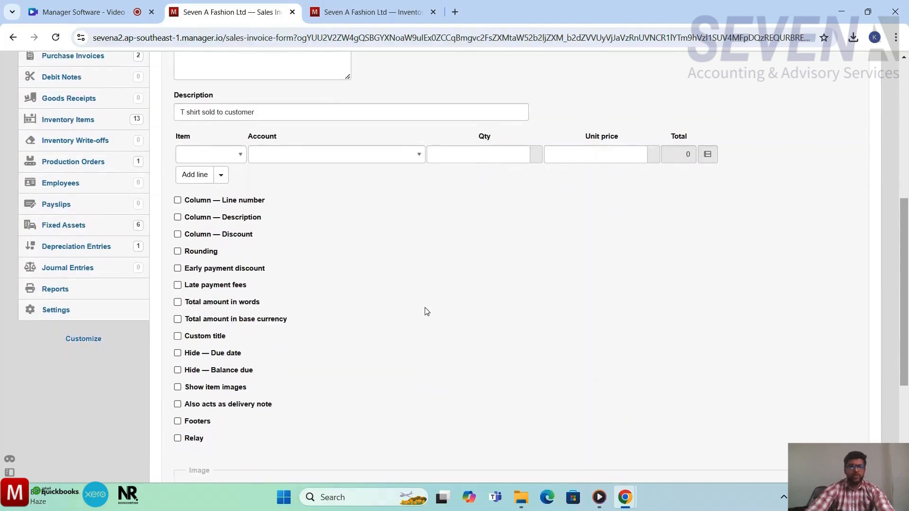
{"action": "scroll", "coordinate": [427, 311], "scroll_direction": "up", "scroll_amount": 1}
{"action": "left_click", "coordinate": [231, 180]}
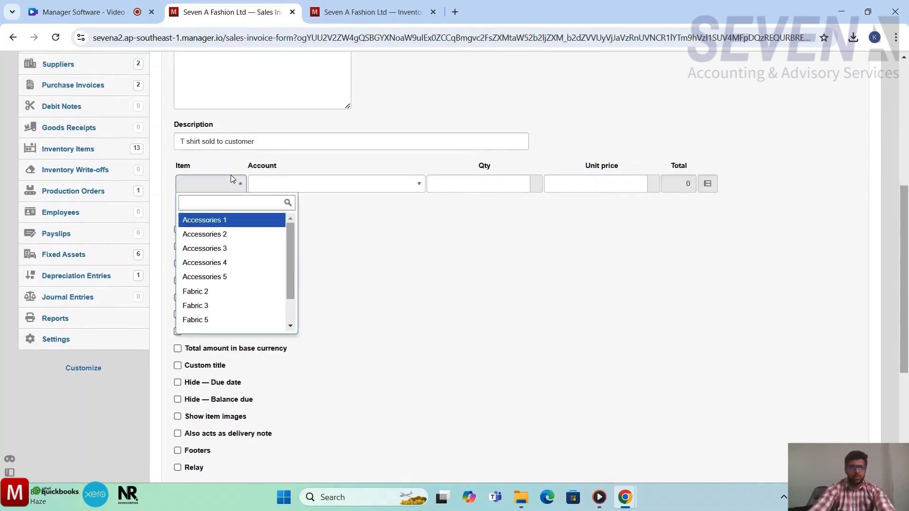
{"action": "type", "text": "t"}
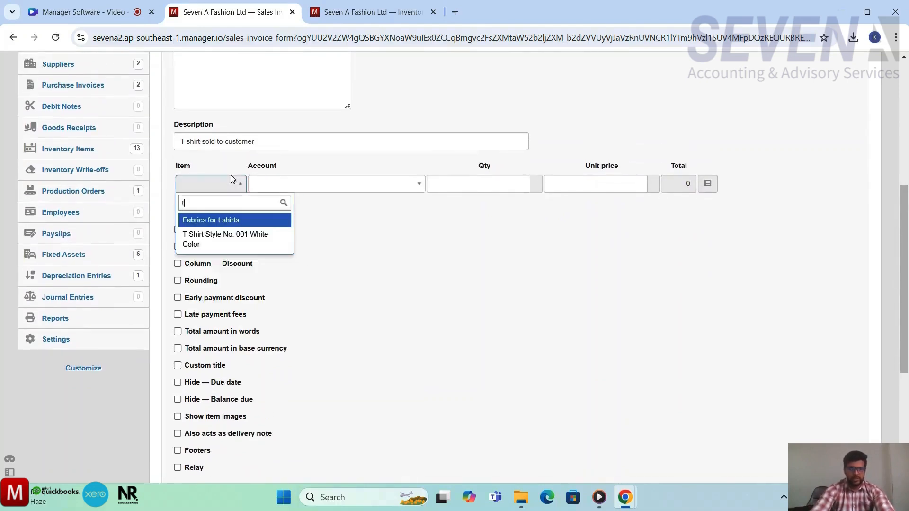
{"action": "left_click", "coordinate": [213, 235]}
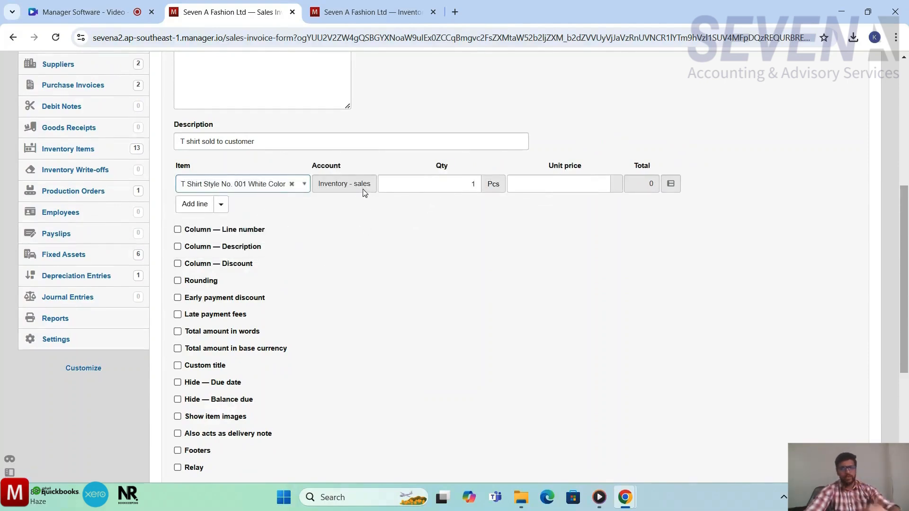
Step: Set the line quantity to 300 pieces and the unit price to 120
{"action": "scroll", "coordinate": [359, 226], "scroll_direction": "up", "scroll_amount": 1}
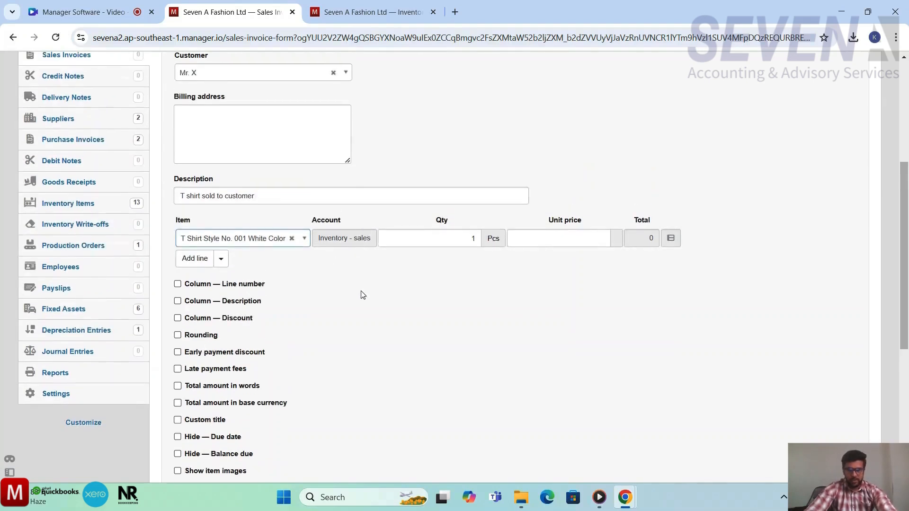
{"action": "scroll", "coordinate": [361, 295], "scroll_direction": "up", "scroll_amount": 1}
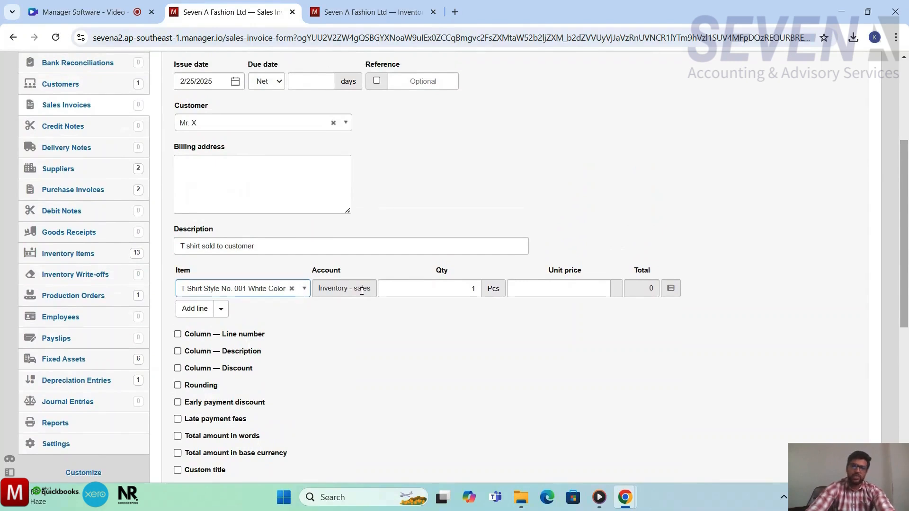
{"action": "scroll", "coordinate": [362, 290], "scroll_direction": "down", "scroll_amount": 1}
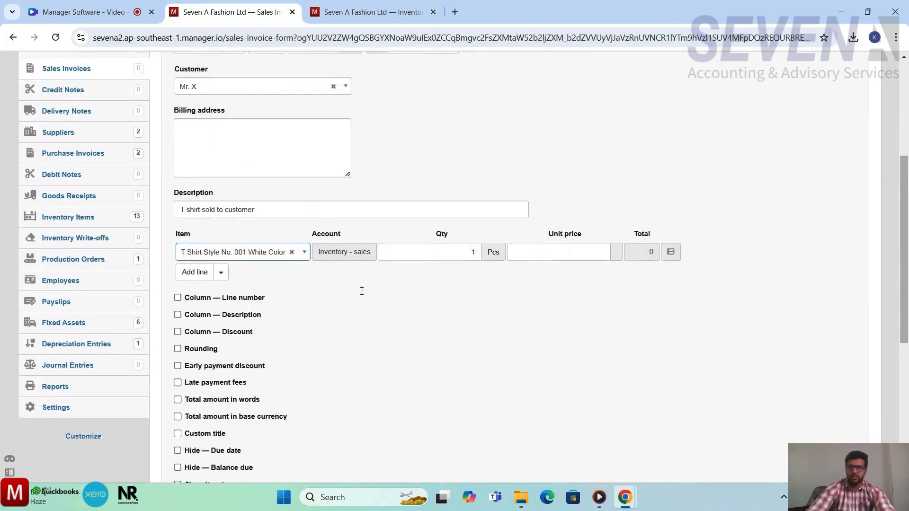
{"action": "left_click", "coordinate": [457, 239]}
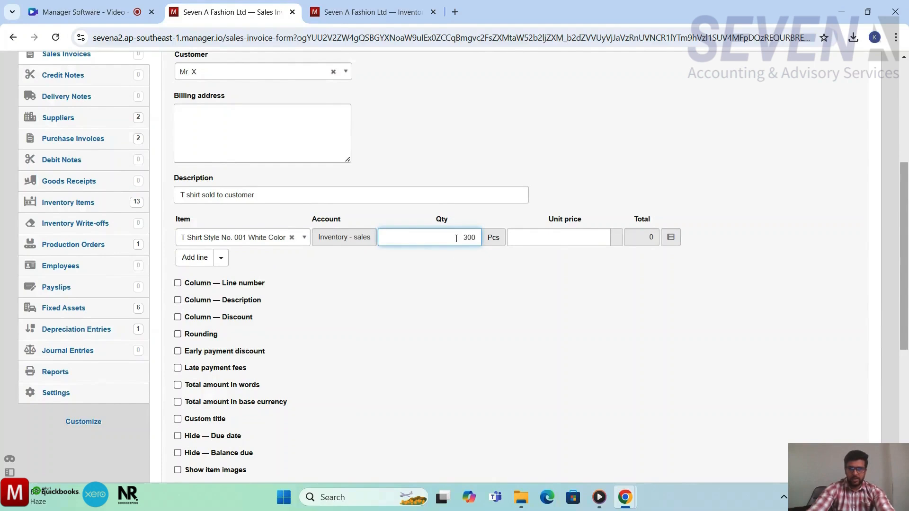
{"action": "left_click", "coordinate": [563, 291]}
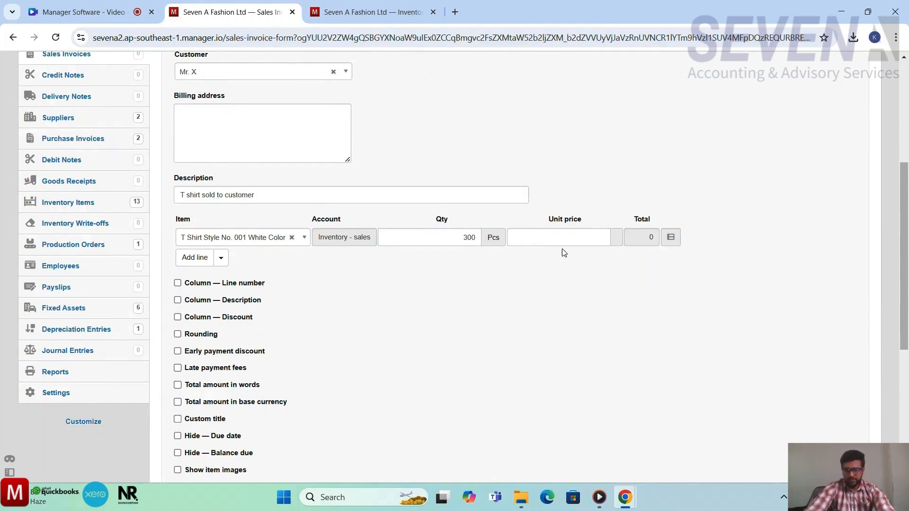
{"action": "left_click", "coordinate": [563, 235]}
{"action": "type", "text": "120"}
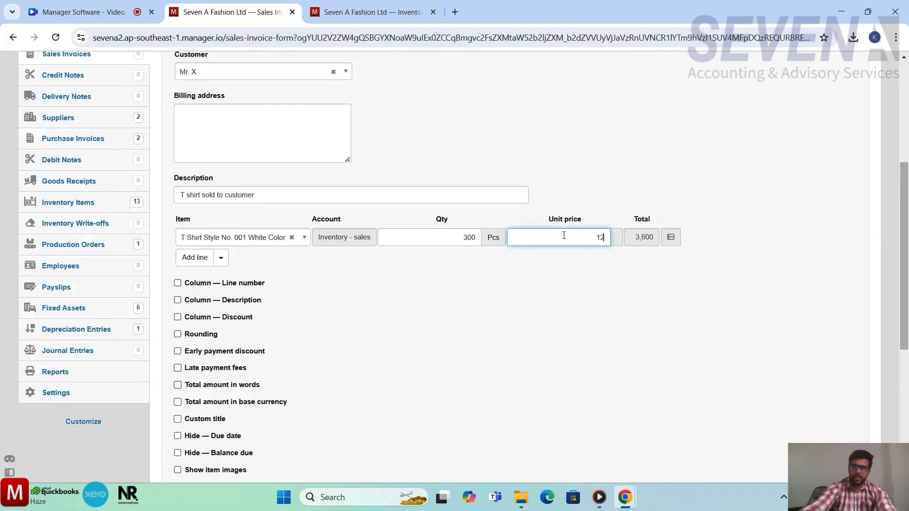
Step: Save the new sales invoice for the T-shirt sale
{"action": "left_click", "coordinate": [562, 308]}
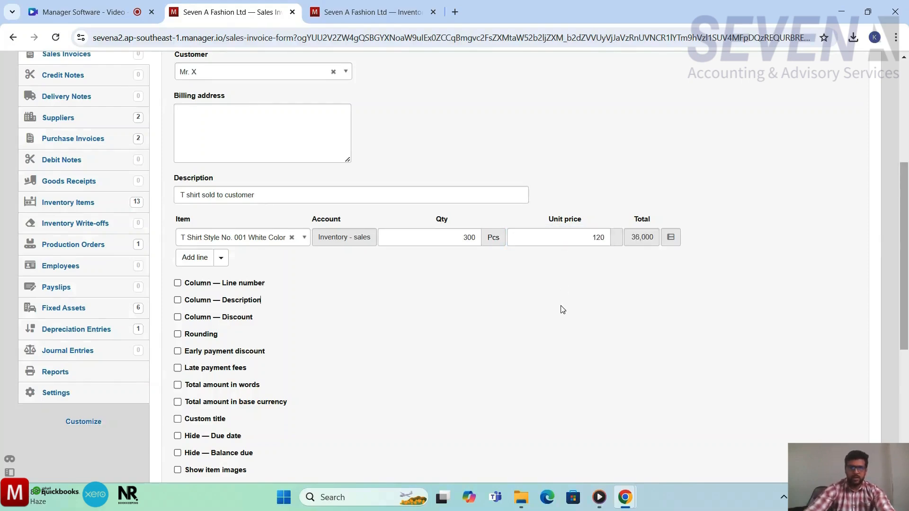
{"action": "scroll", "coordinate": [562, 309], "scroll_direction": "down", "scroll_amount": 2}
{"action": "scroll", "coordinate": [562, 309], "scroll_direction": "down", "scroll_amount": 3}
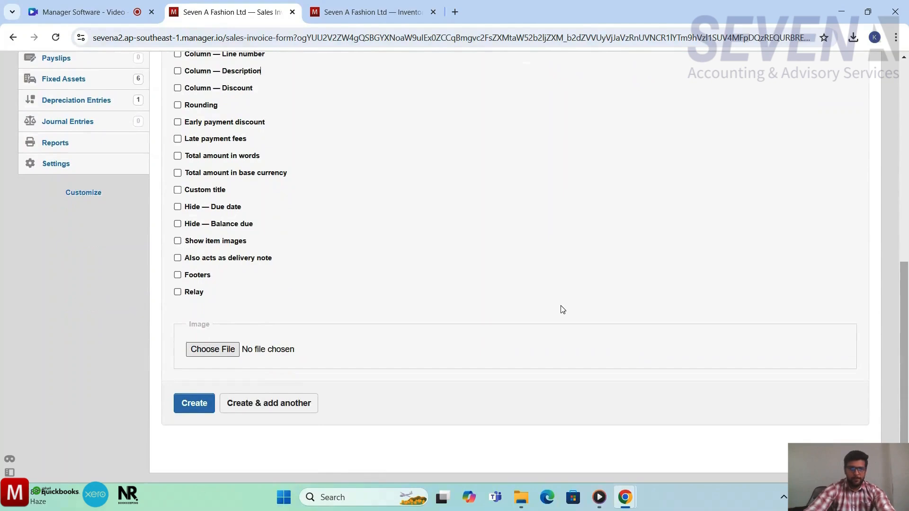
{"action": "scroll", "coordinate": [562, 309], "scroll_direction": "down", "scroll_amount": 1}
{"action": "left_click", "coordinate": [193, 391]}
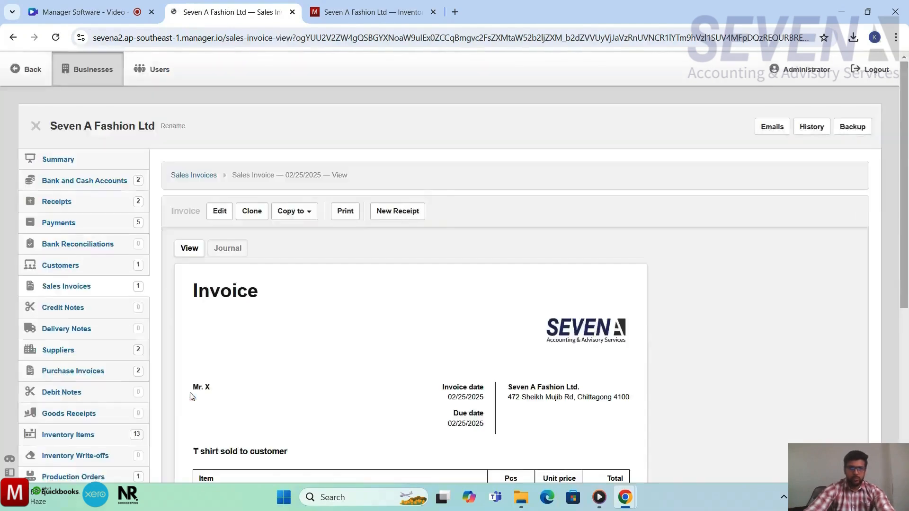
Step: Review the saved sales invoice's customer, description, line item and total
{"action": "scroll", "coordinate": [371, 342], "scroll_direction": "down", "scroll_amount": 4}
{"action": "scroll", "coordinate": [371, 343], "scroll_direction": "down", "scroll_amount": 2}
{"action": "scroll", "coordinate": [371, 342], "scroll_direction": "up", "scroll_amount": 1}
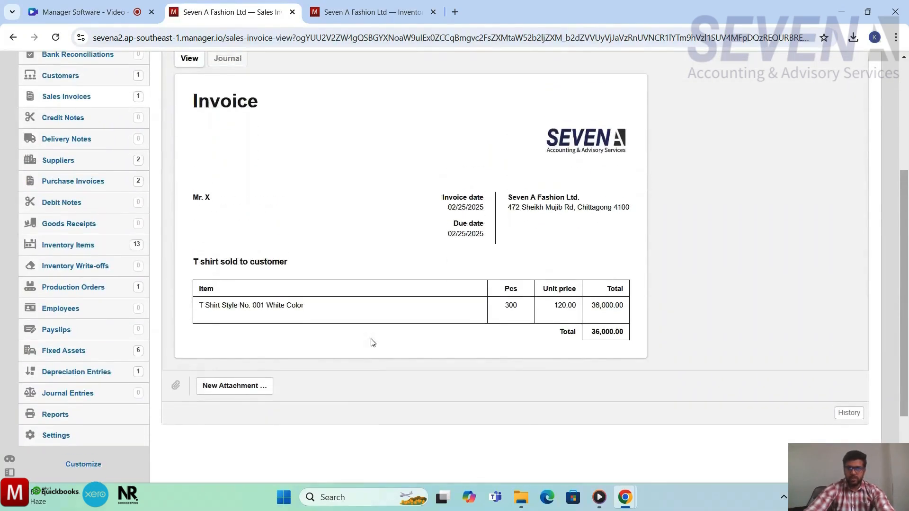
{"action": "scroll", "coordinate": [371, 343], "scroll_direction": "down", "scroll_amount": 1}
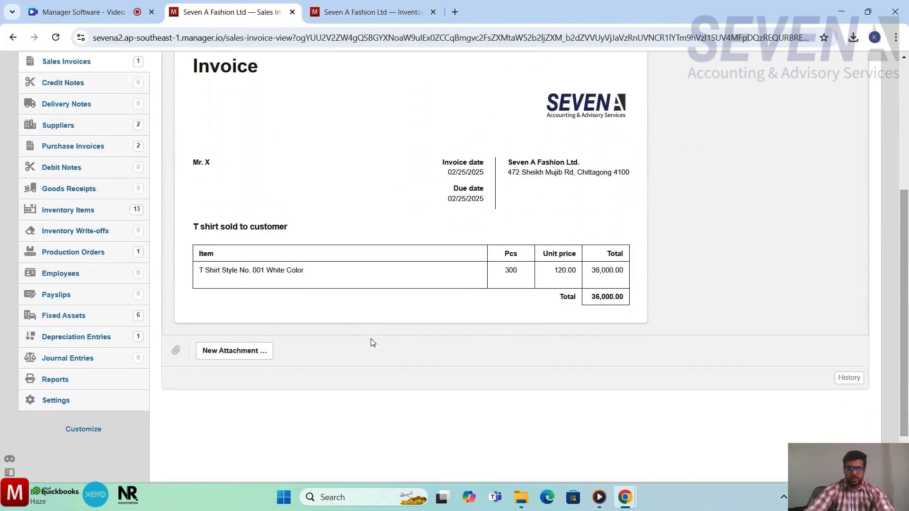
{"action": "scroll", "coordinate": [371, 343], "scroll_direction": "down", "scroll_amount": 1}
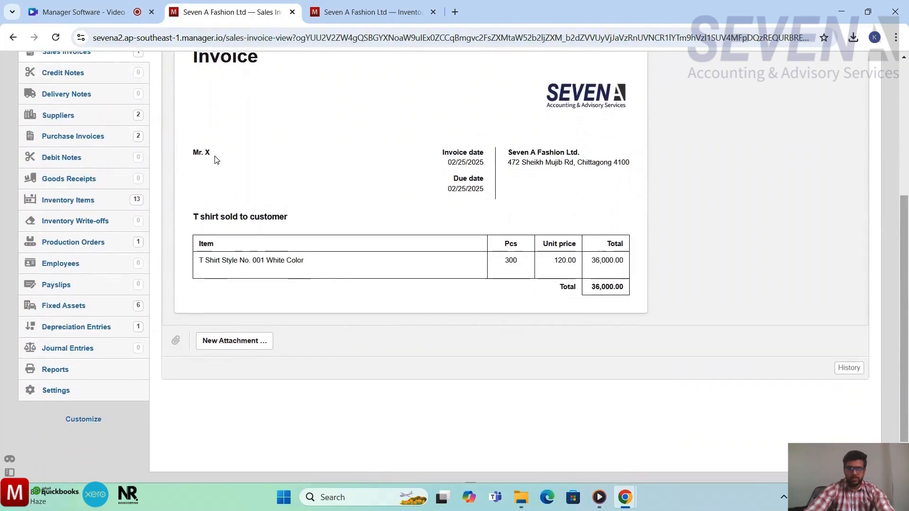
{"action": "scroll", "coordinate": [215, 160], "scroll_direction": "up", "scroll_amount": 3}
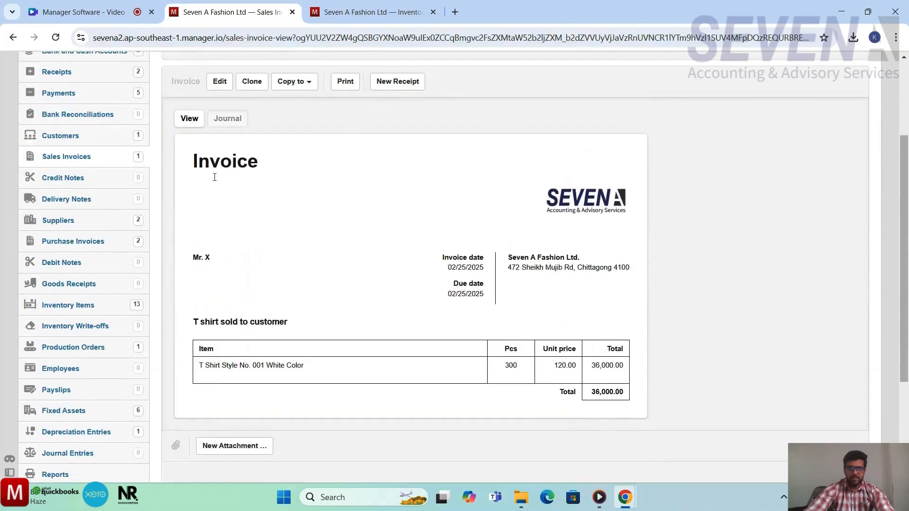
{"action": "scroll", "coordinate": [213, 154], "scroll_direction": "up", "scroll_amount": 3}
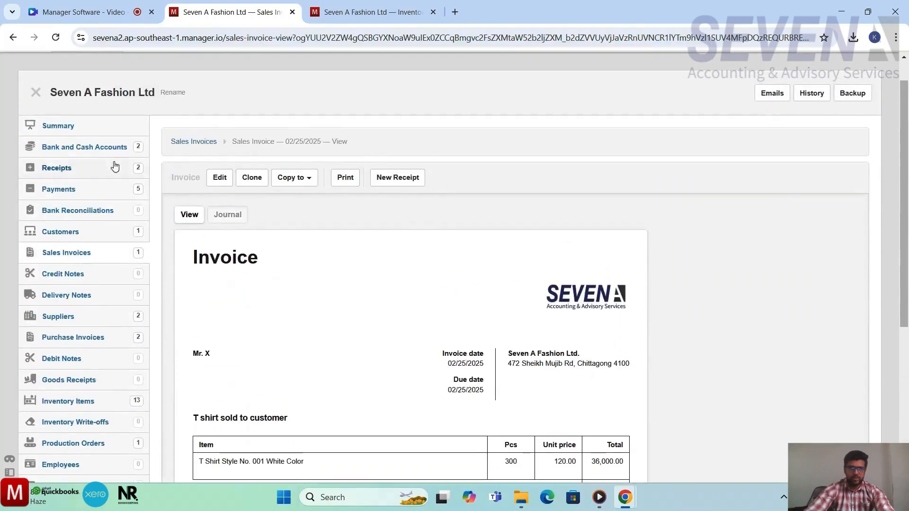
Step: Open the business summary and drill into the Inventory - sales transactions
{"action": "left_click", "coordinate": [59, 126]}
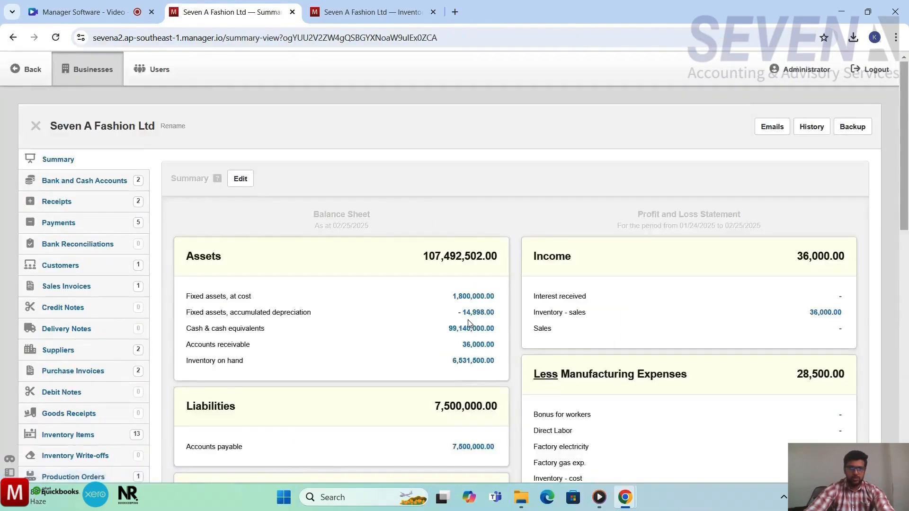
{"action": "scroll", "coordinate": [468, 323], "scroll_direction": "down", "scroll_amount": 3}
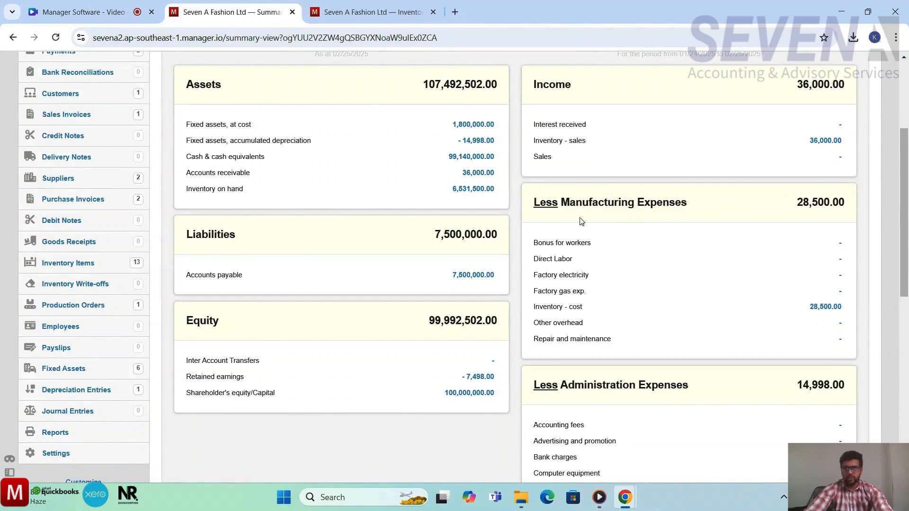
{"action": "scroll", "coordinate": [615, 250], "scroll_direction": "down", "scroll_amount": 1}
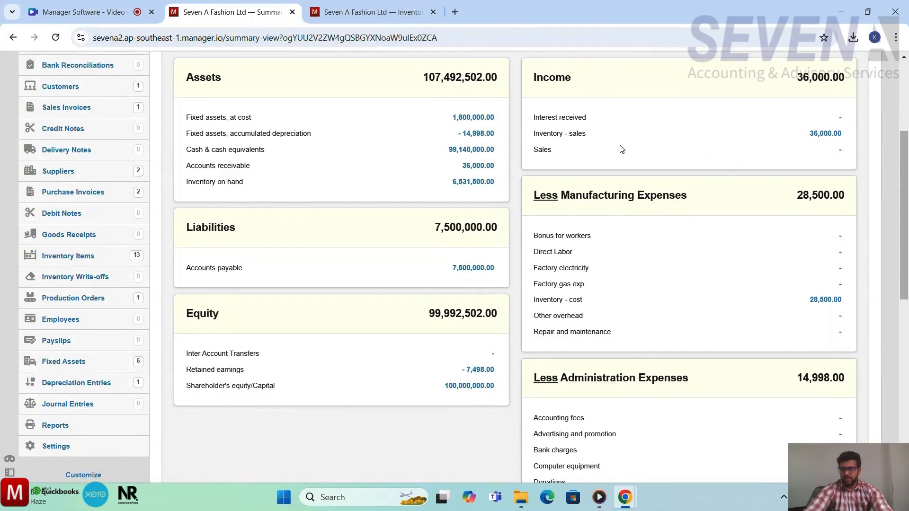
{"action": "left_click", "coordinate": [831, 134]}
{"action": "scroll", "coordinate": [684, 271], "scroll_direction": "down", "scroll_amount": 1}
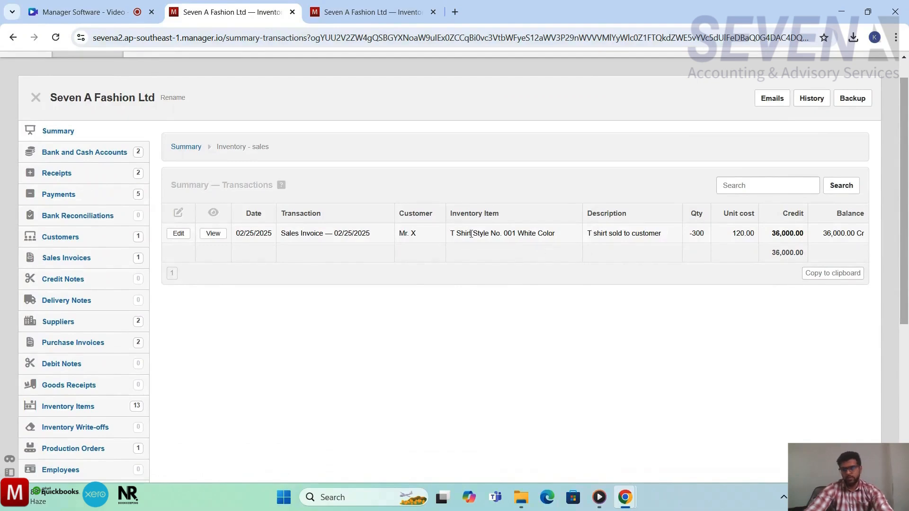
{"action": "scroll", "coordinate": [471, 233], "scroll_direction": "up", "scroll_amount": 1}
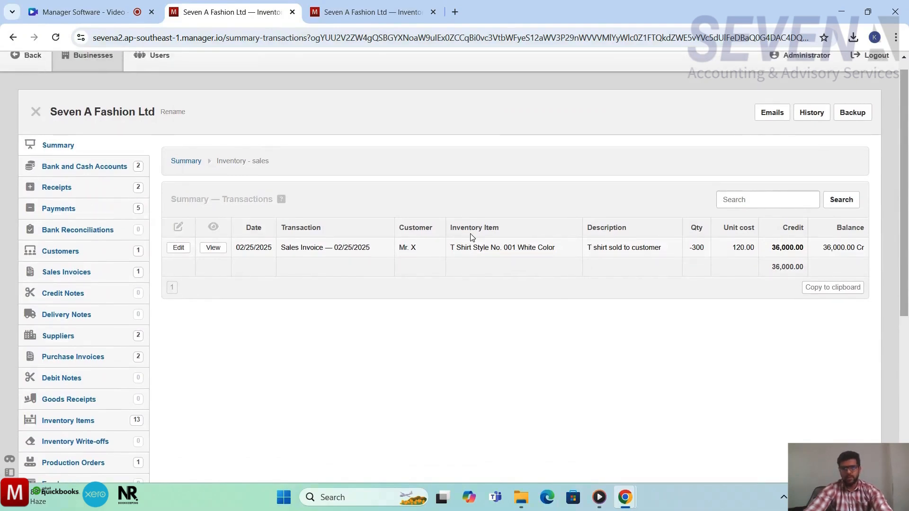
Step: Drill into the Inventory - cost transactions from the summary and open the linked sales invoice
{"action": "left_click", "coordinate": [58, 145]}
{"action": "scroll", "coordinate": [617, 288], "scroll_direction": "down", "scroll_amount": 1}
{"action": "scroll", "coordinate": [617, 288], "scroll_direction": "down", "scroll_amount": 1}
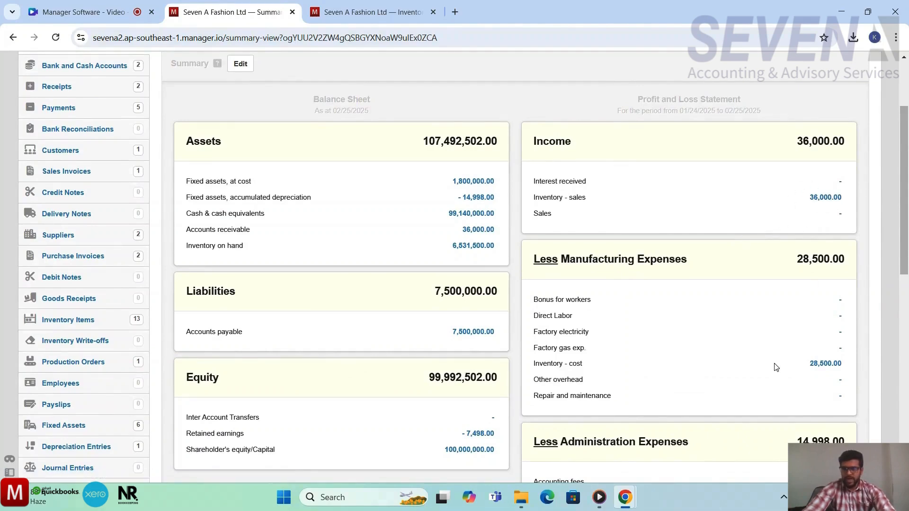
{"action": "scroll", "coordinate": [807, 369], "scroll_direction": "down", "scroll_amount": 2}
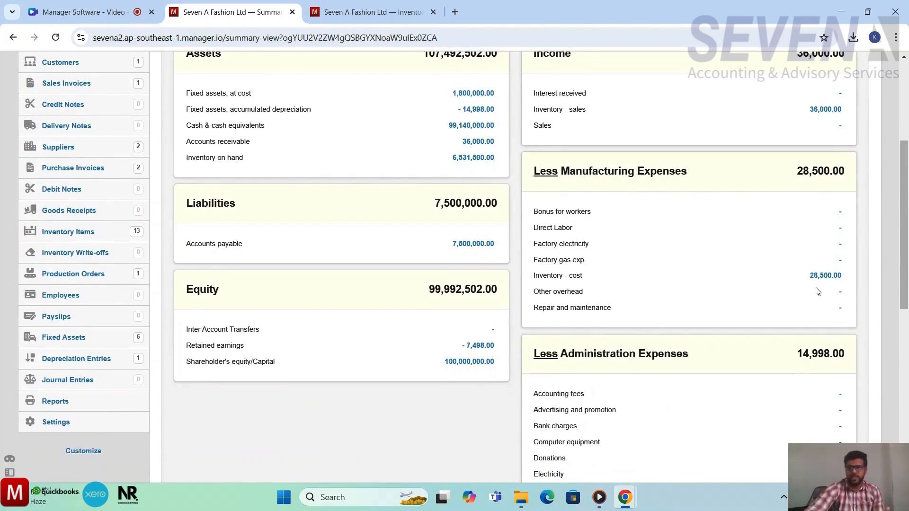
{"action": "left_click", "coordinate": [821, 277]}
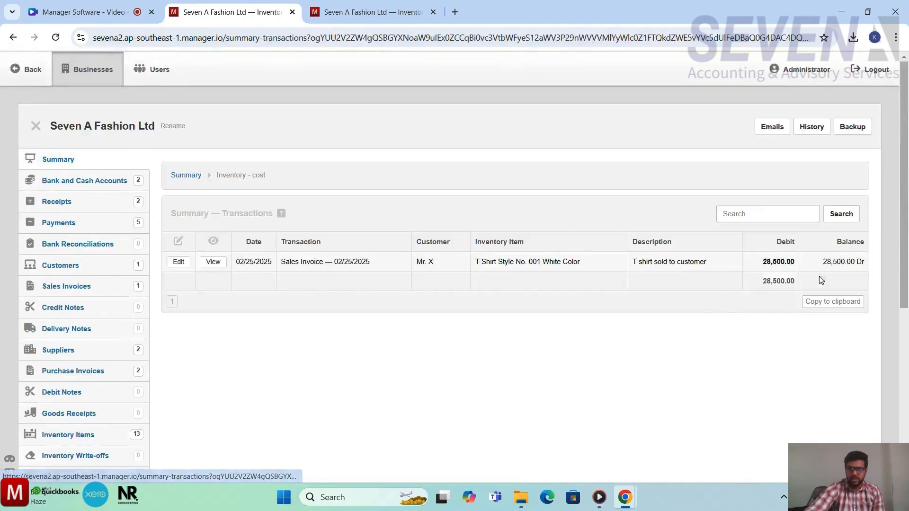
{"action": "left_click", "coordinate": [305, 268]}
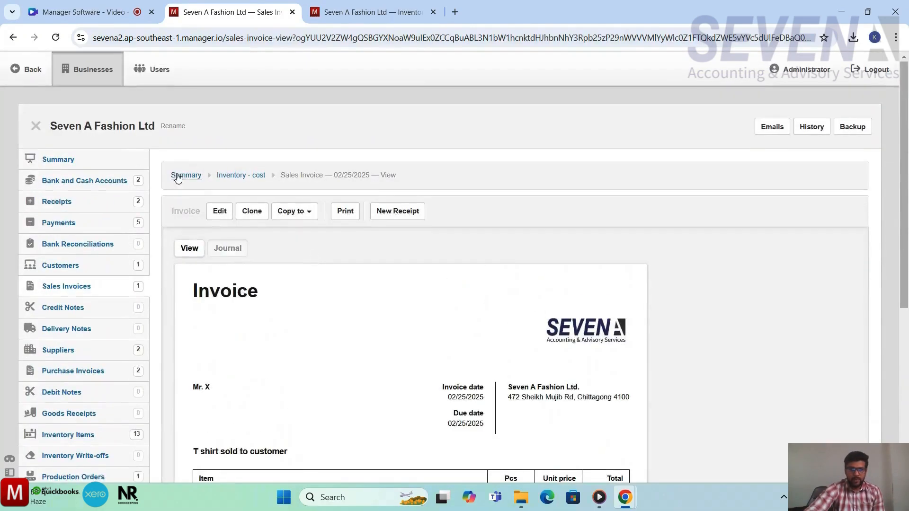
{"action": "left_click", "coordinate": [26, 70]}
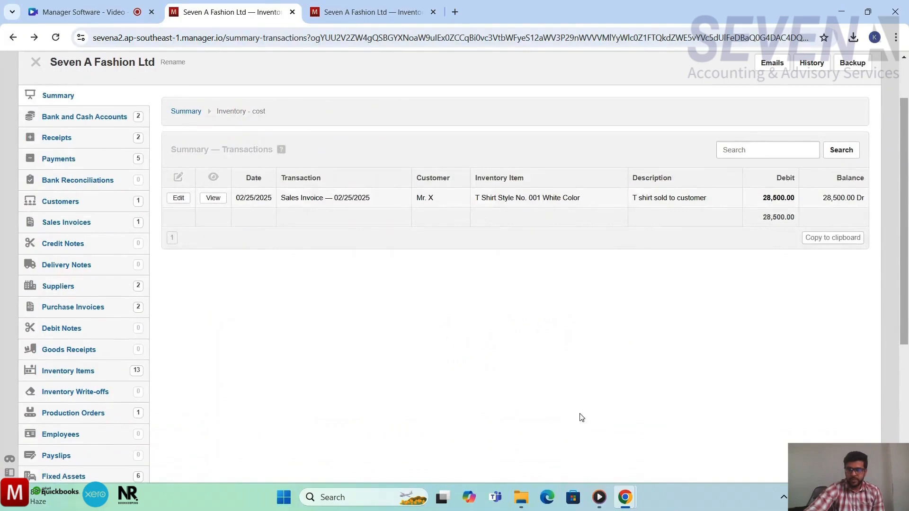
Step: Inspect the sales invoice's edit form without changing it and leave it for the summary
{"action": "left_click", "coordinate": [185, 198]}
{"action": "scroll", "coordinate": [341, 294], "scroll_direction": "down", "scroll_amount": 1}
{"action": "scroll", "coordinate": [341, 294], "scroll_direction": "down", "scroll_amount": 4}
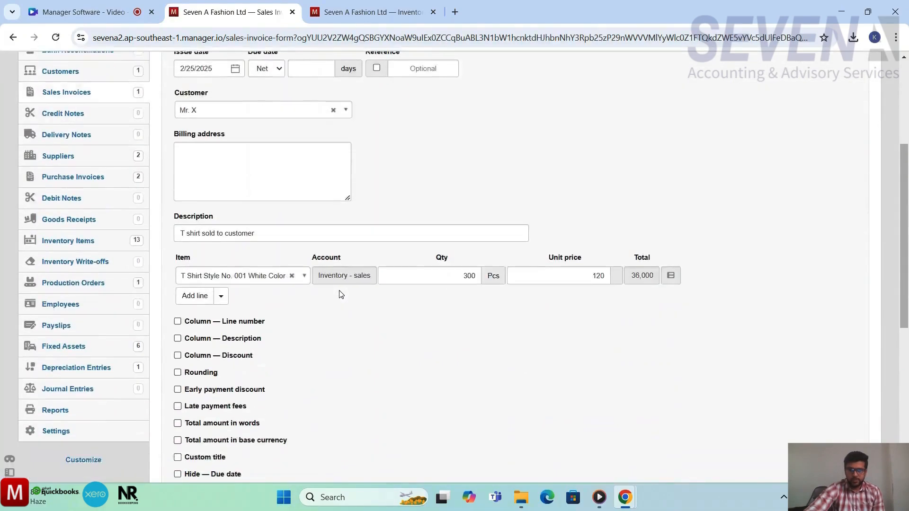
{"action": "scroll", "coordinate": [341, 294], "scroll_direction": "up", "scroll_amount": 5}
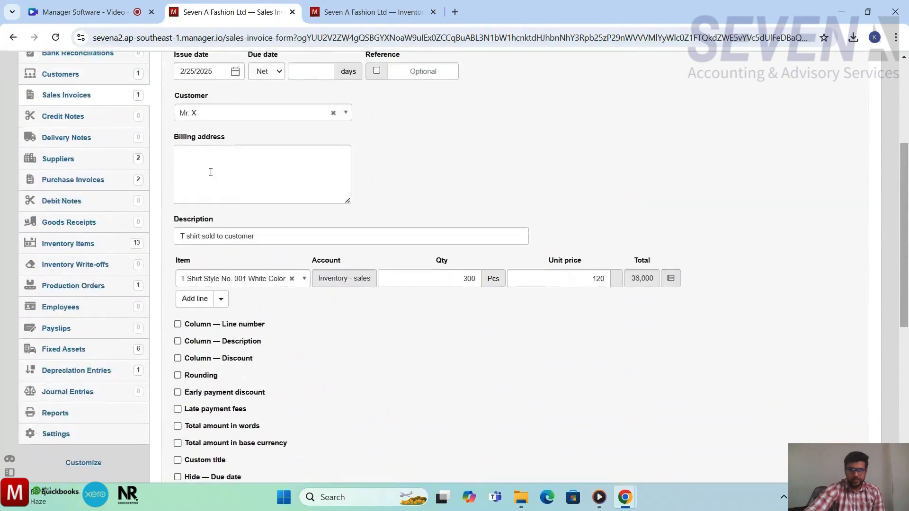
{"action": "left_click", "coordinate": [50, 124]}
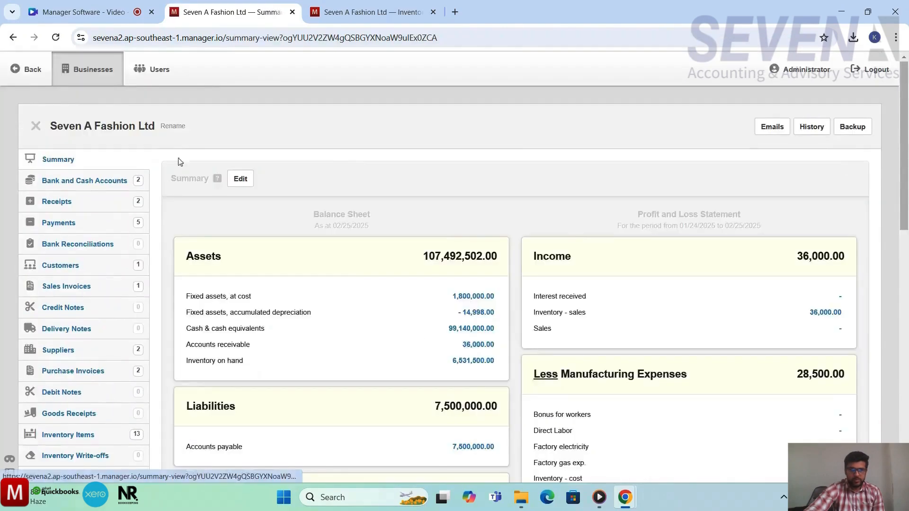
Step: Examine the manufacturing expenses on the profit and loss summary, highlighting the Inventory - cost amount
{"action": "scroll", "coordinate": [416, 335], "scroll_direction": "down", "scroll_amount": 4}
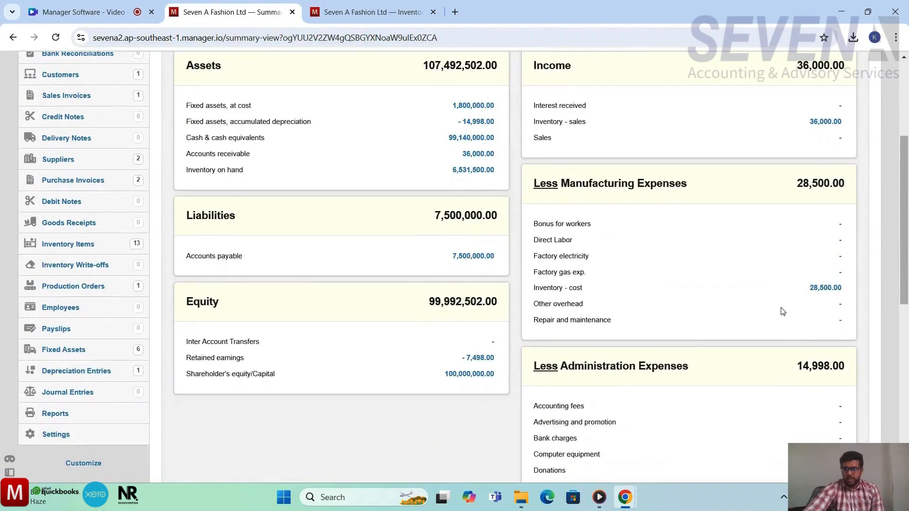
{"action": "scroll", "coordinate": [795, 299], "scroll_direction": "down", "scroll_amount": 1}
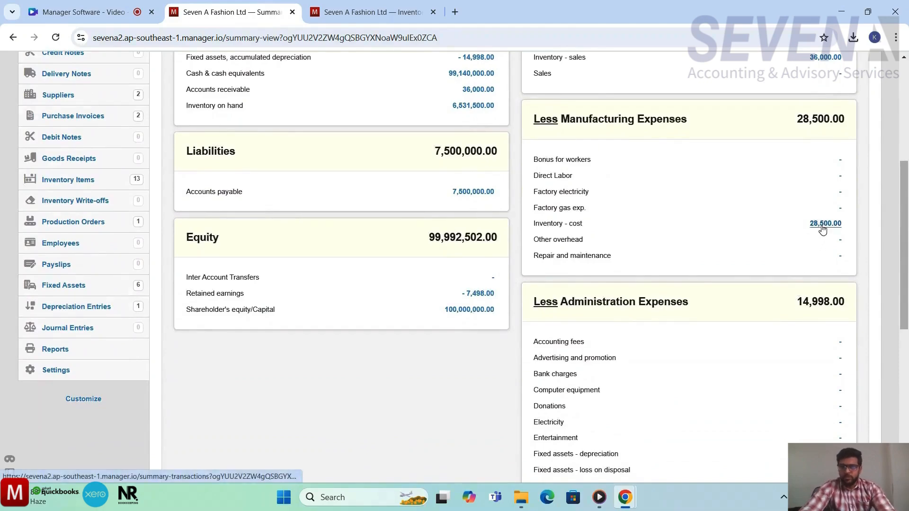
{"action": "scroll", "coordinate": [786, 230], "scroll_direction": "up", "scroll_amount": 2}
{"action": "scroll", "coordinate": [779, 230], "scroll_direction": "down", "scroll_amount": 1}
{"action": "scroll", "coordinate": [779, 230], "scroll_direction": "down", "scroll_amount": 1}
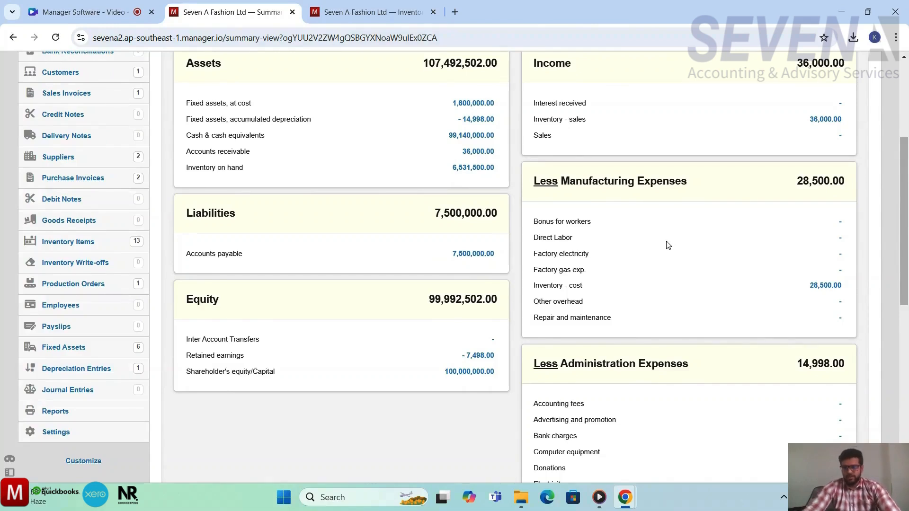
{"action": "scroll", "coordinate": [668, 245], "scroll_direction": "up", "scroll_amount": 1}
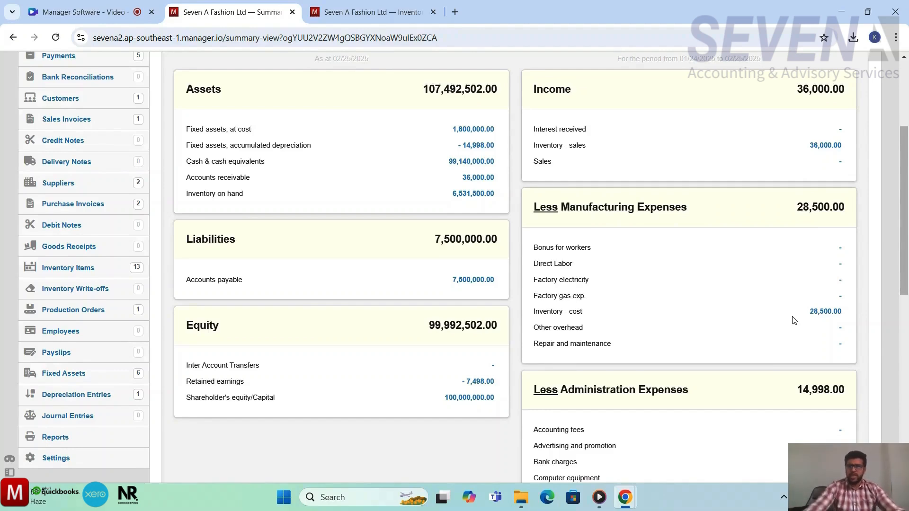
{"action": "left_click_drag", "start_coordinate": [827, 312], "coordinate": [809, 311]}
{"action": "scroll", "coordinate": [714, 266], "scroll_direction": "up", "scroll_amount": 2}
{"action": "scroll", "coordinate": [289, 294], "scroll_direction": "up", "scroll_amount": 1}
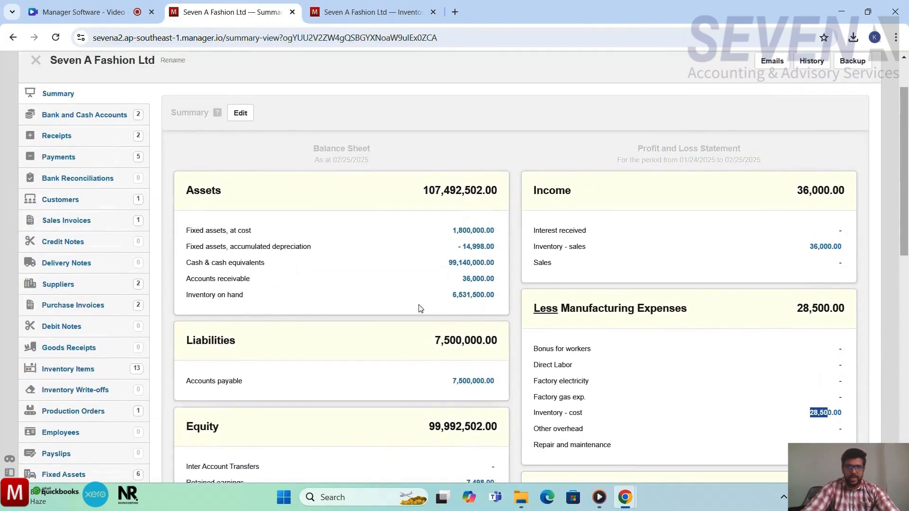
Step: Open Inventory on hand to review each item's quantity owned and total cost, then go back
{"action": "left_click", "coordinate": [458, 295]}
{"action": "scroll", "coordinate": [687, 341], "scroll_direction": "down", "scroll_amount": 2}
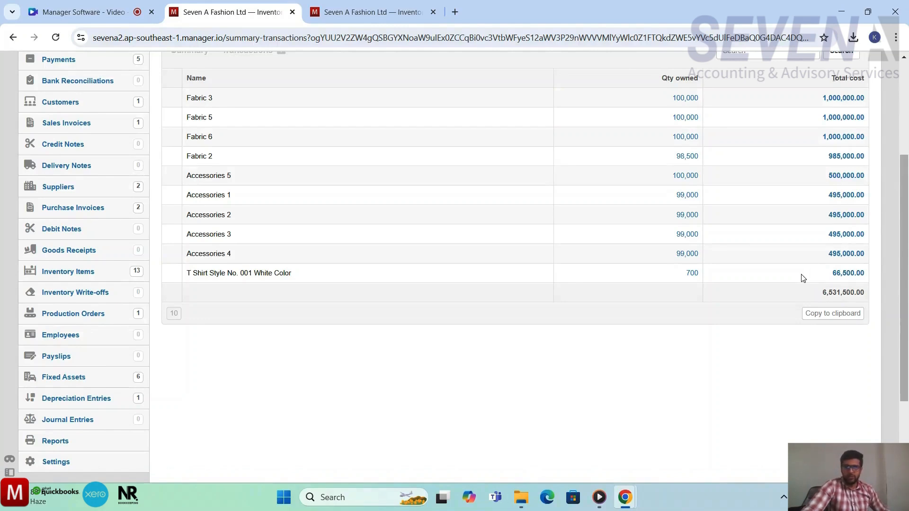
{"action": "scroll", "coordinate": [804, 278], "scroll_direction": "up", "scroll_amount": 1}
{"action": "scroll", "coordinate": [803, 278], "scroll_direction": "up", "scroll_amount": 2}
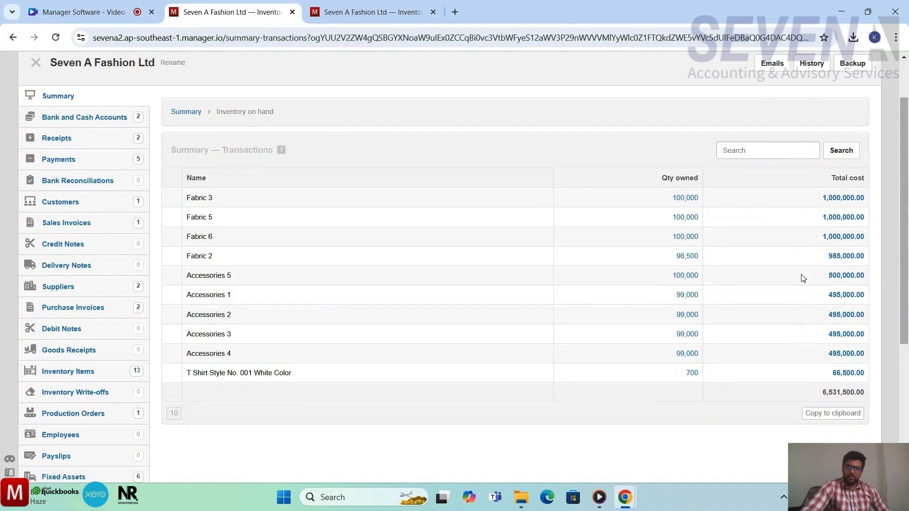
{"action": "scroll", "coordinate": [803, 278], "scroll_direction": "up", "scroll_amount": 1}
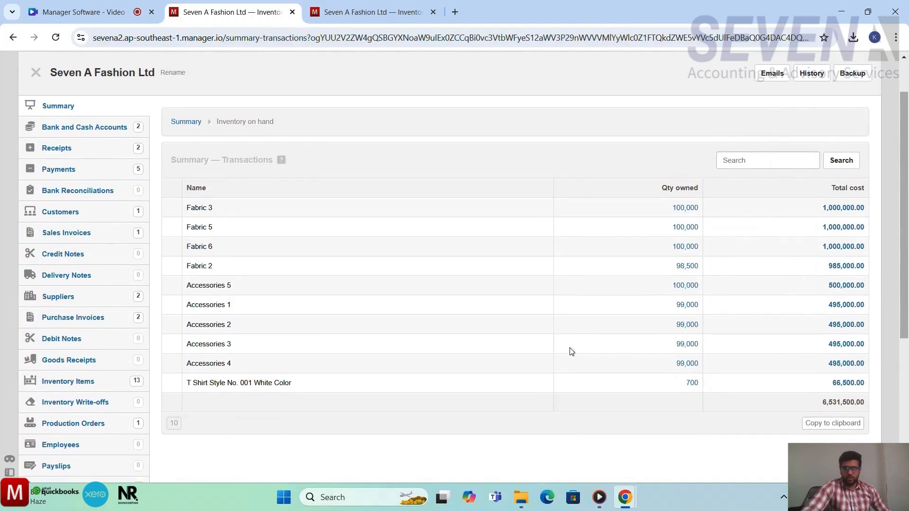
{"action": "scroll", "coordinate": [570, 352], "scroll_direction": "up", "scroll_amount": 2}
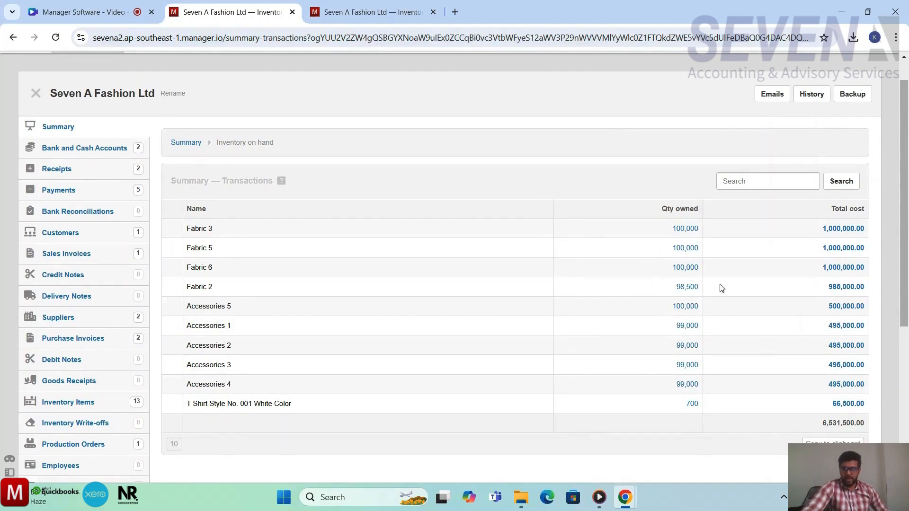
{"action": "scroll", "coordinate": [634, 360], "scroll_direction": "down", "scroll_amount": 1}
{"action": "key", "text": "alt+Left"}
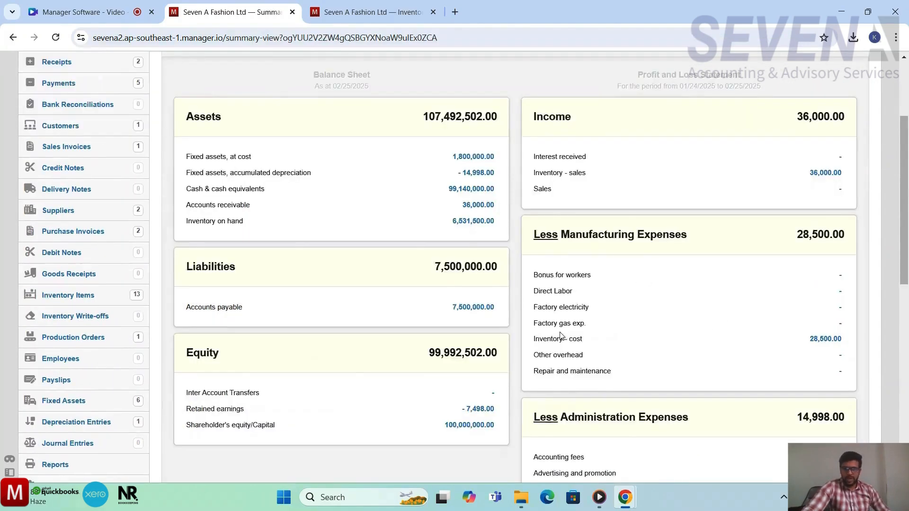